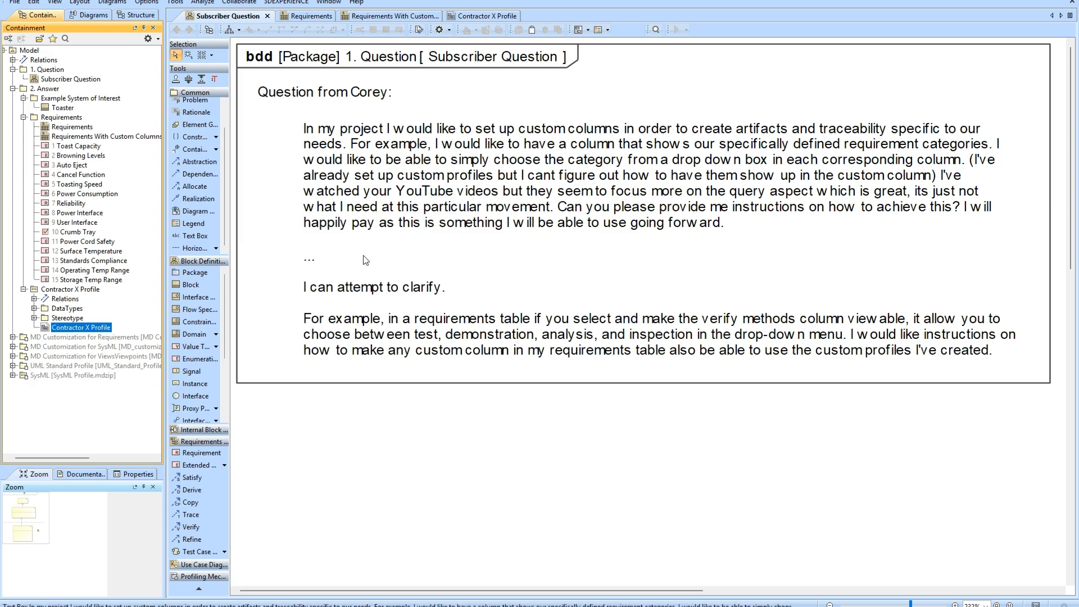
Step: Create a new Requirement Table in the Requirements package with its default name and set its scope to that package
left_click(298, 16)
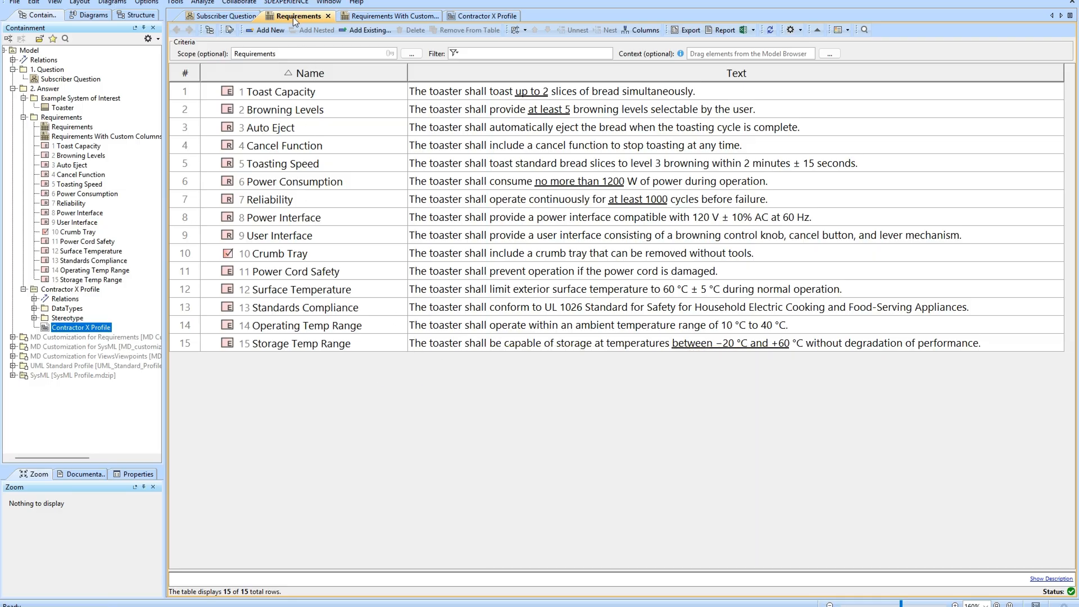
right_click(61, 118)
left_click(113, 131)
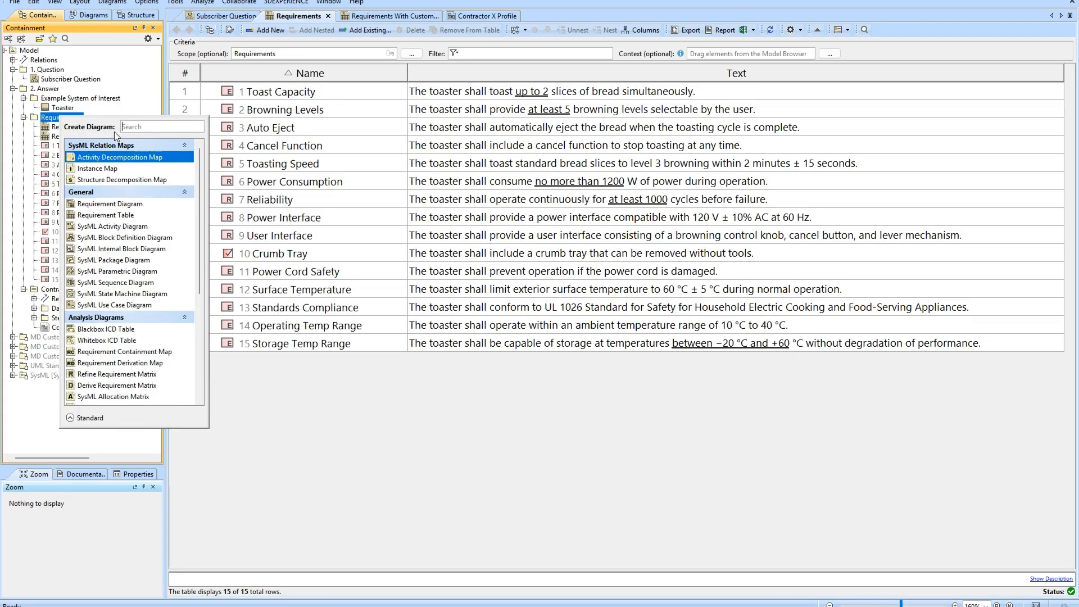
type("re")
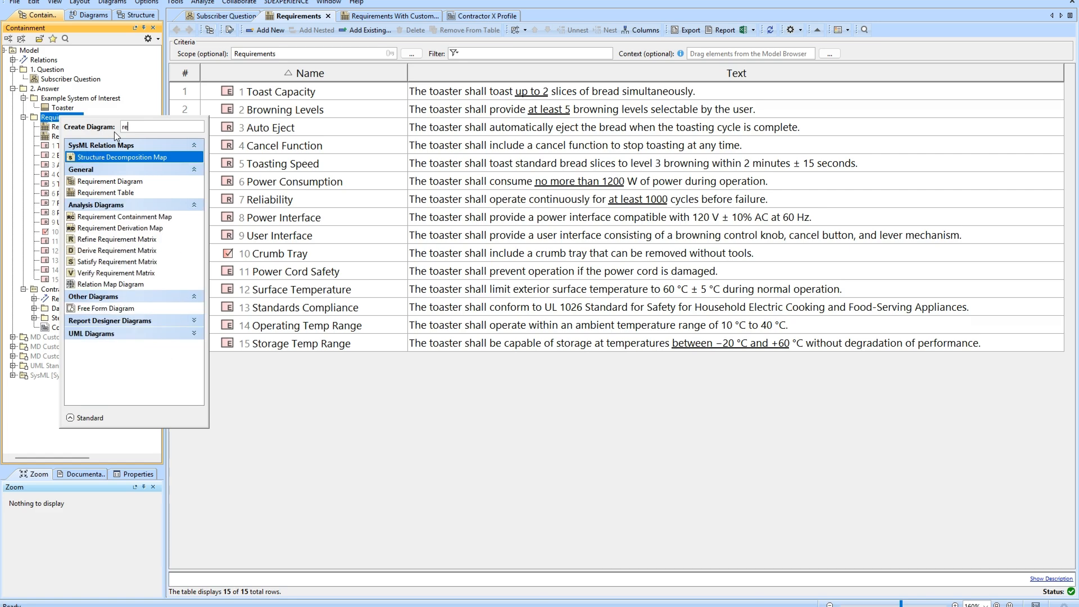
left_click(114, 194)
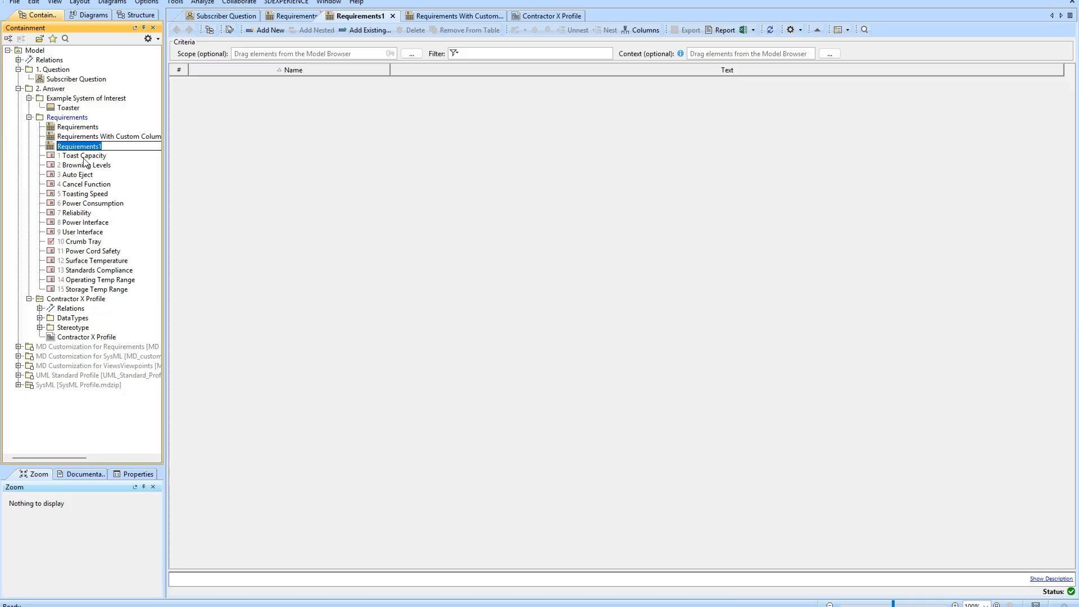
key("Return")
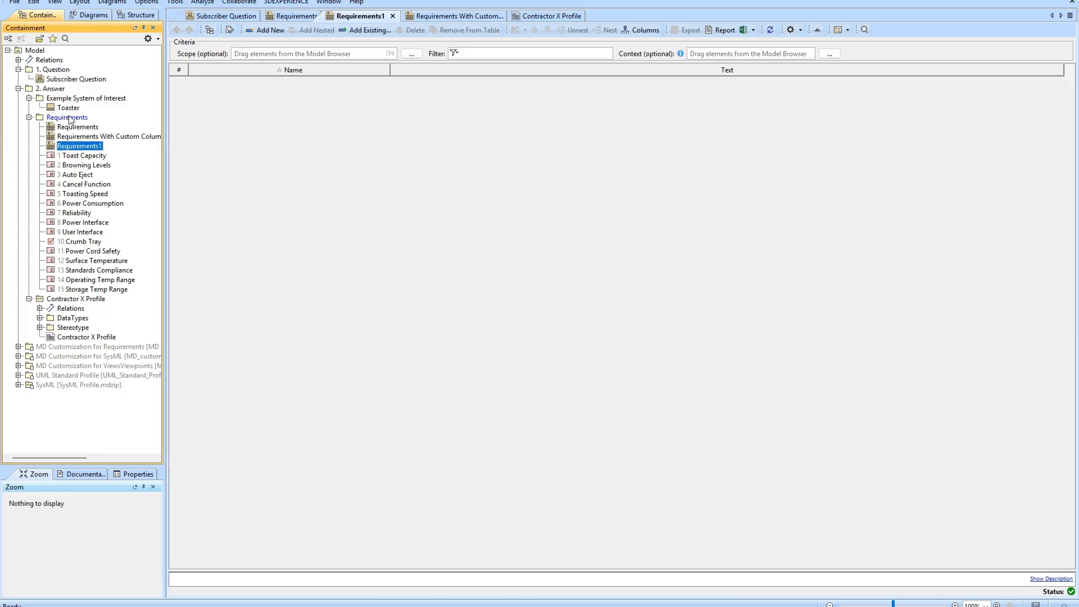
left_click(70, 118)
left_click_drag(69, 120, 253, 55)
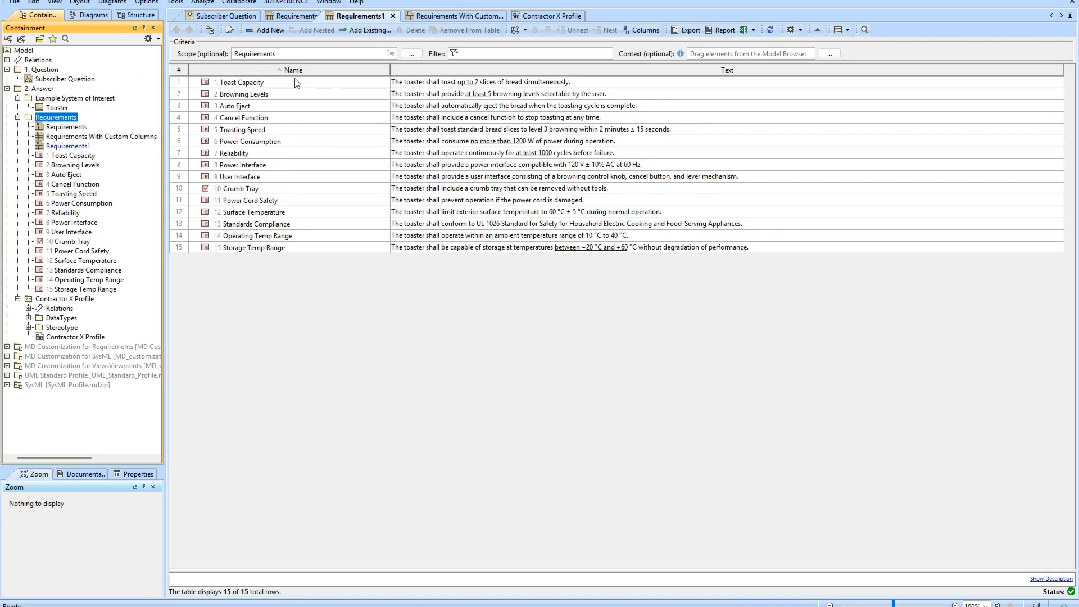
Step: Remove the Requirements1 table from the model and select the original Requirements table
left_click(68, 137)
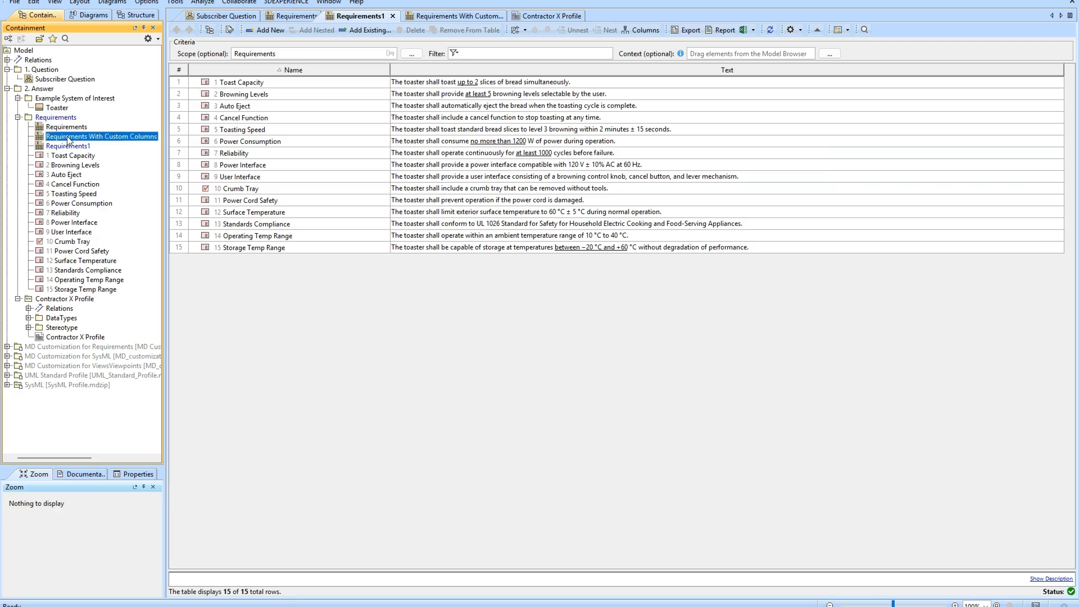
left_click(68, 145)
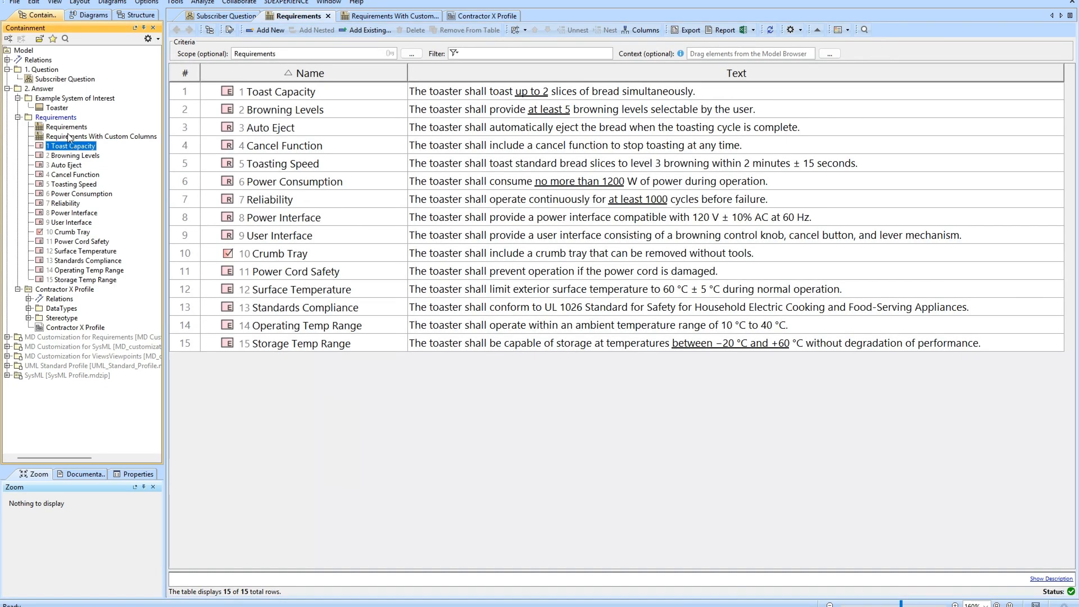
left_click(68, 128)
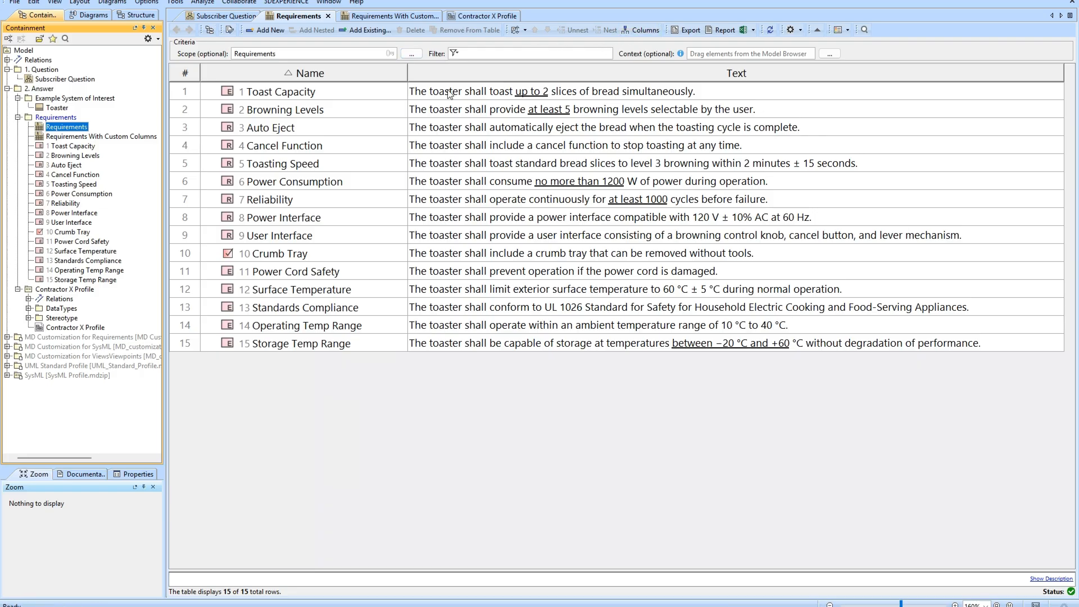
Step: In the Requirements With Custom Columns table, set the criticality of the Browning Levels requirement to Critical
left_click(392, 17)
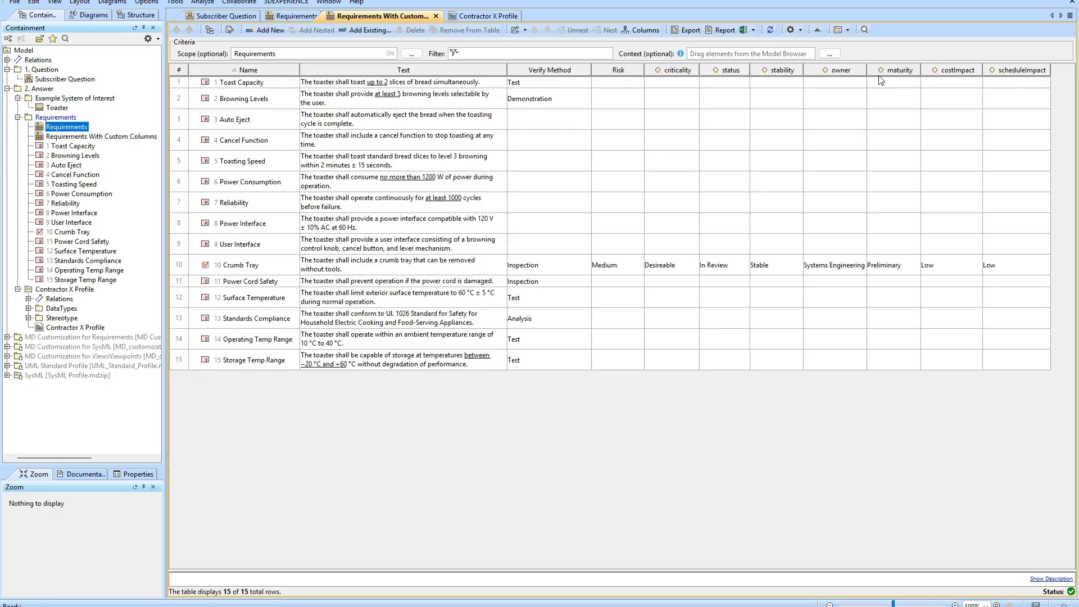
left_click(673, 106)
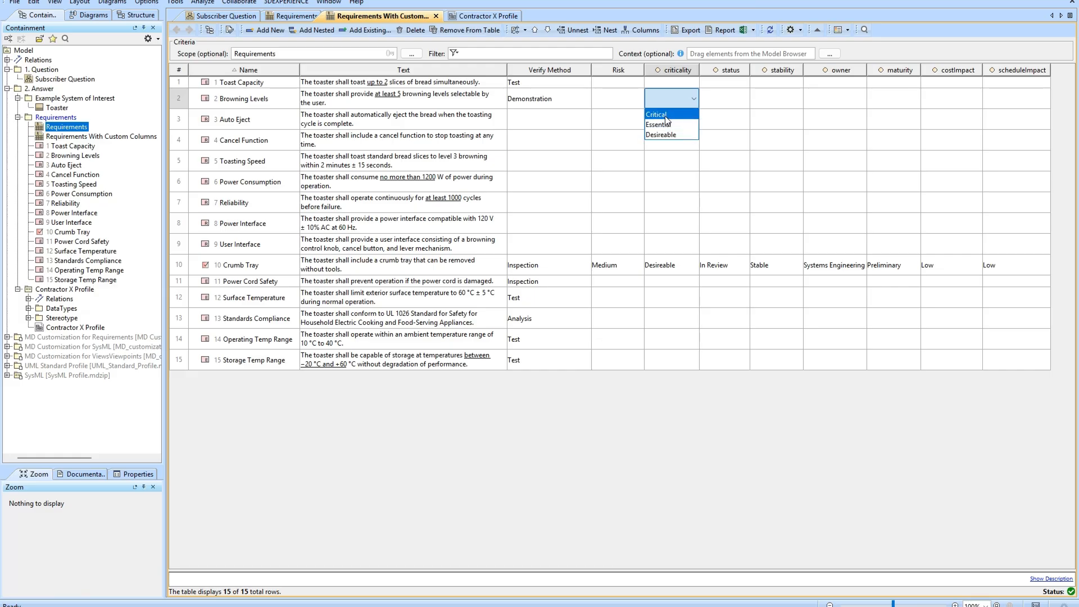
left_click(665, 116)
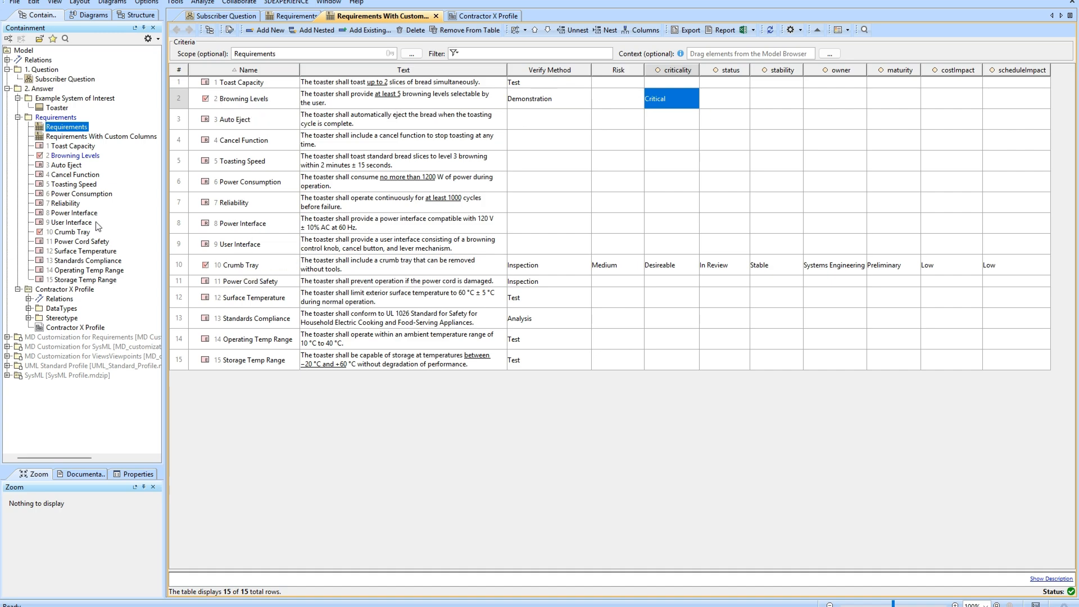
Step: Open the Contractor X Profile diagram and add an attribute named newAttribute to the superExtendedRequirement stereotype
double_click(56, 328)
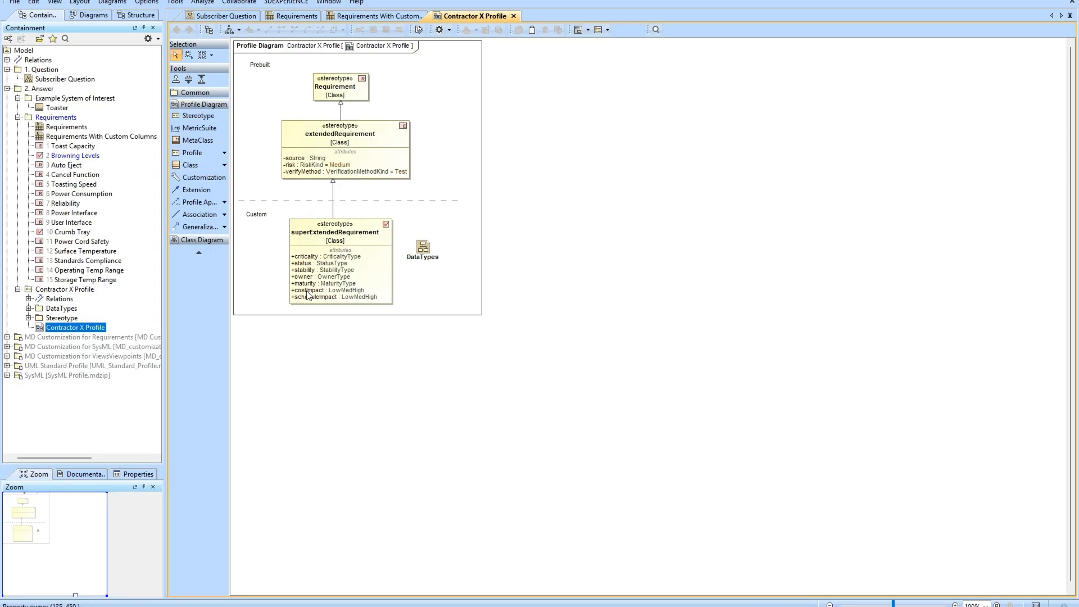
left_click(353, 231)
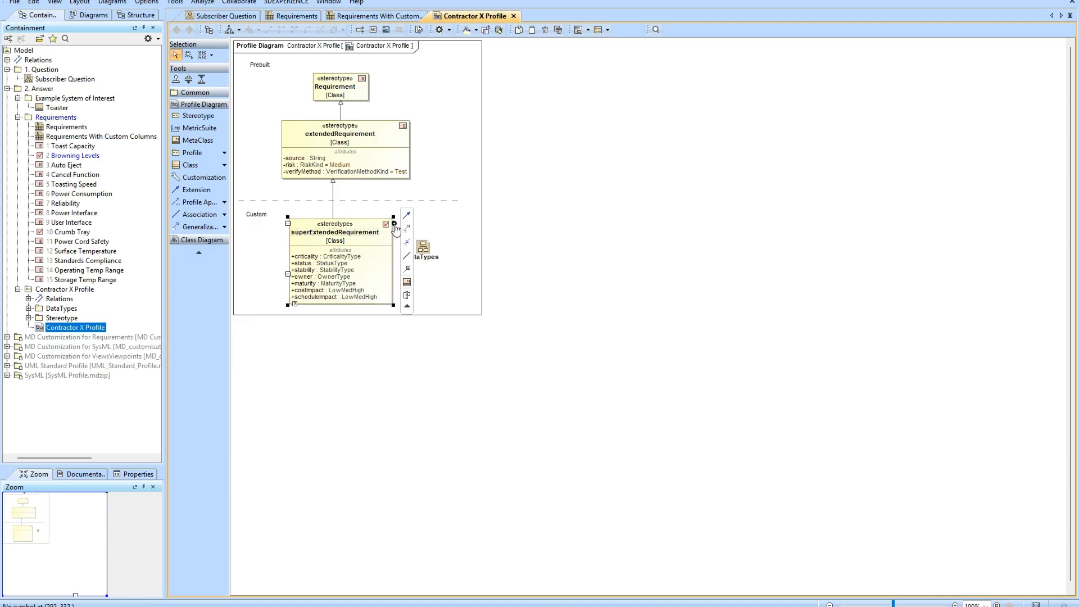
left_click(395, 225)
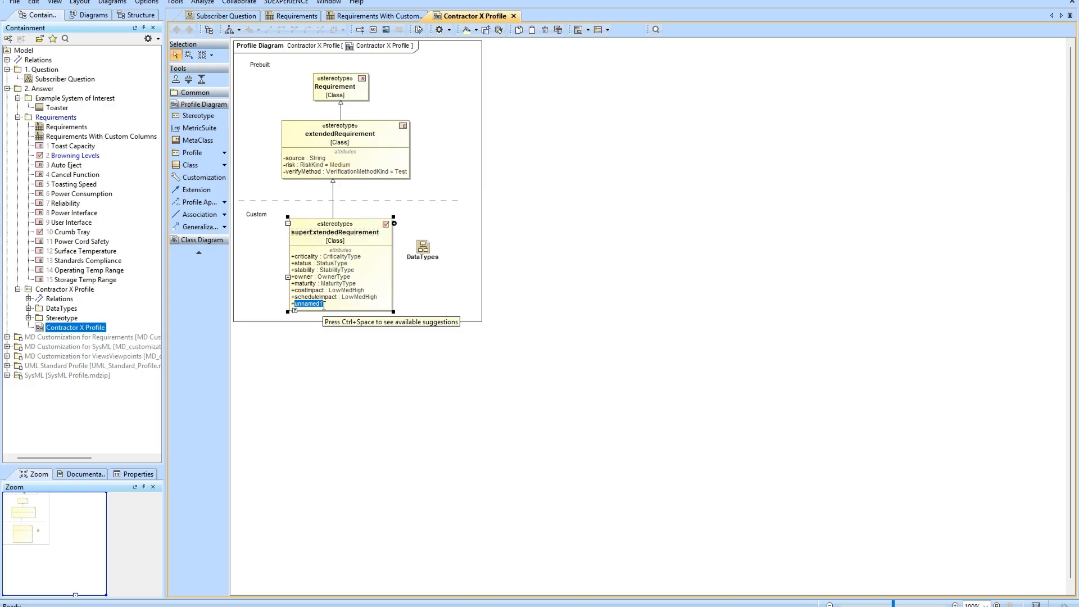
type("newAtrribute")
left_click(470, 296)
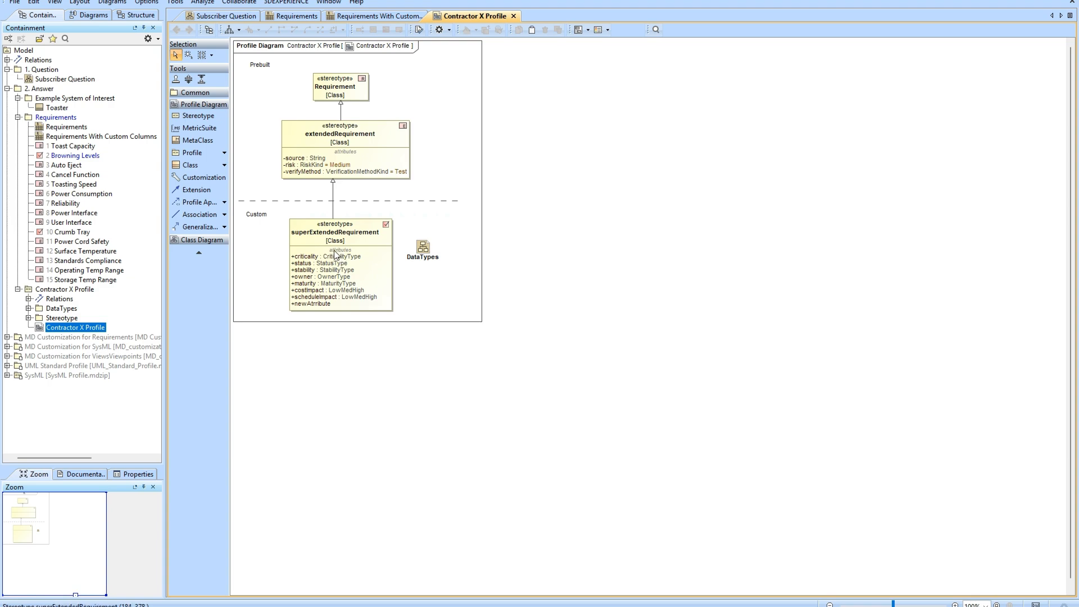
Step: Open the DataTypes diagram from the profile diagram and locate its DataTypes package in the containment tree
double_click(423, 251)
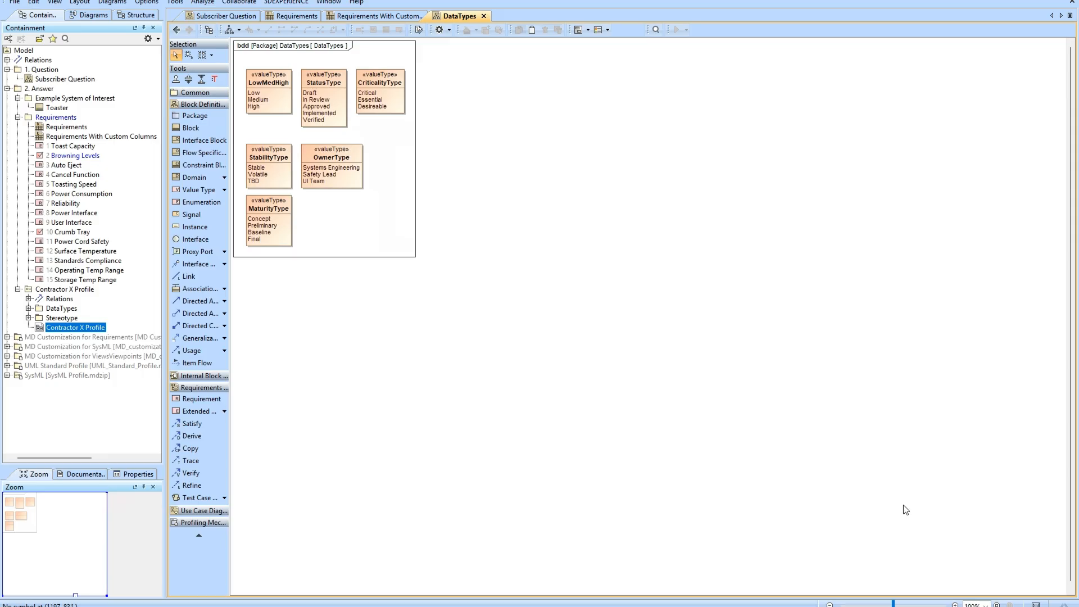
left_click(997, 605)
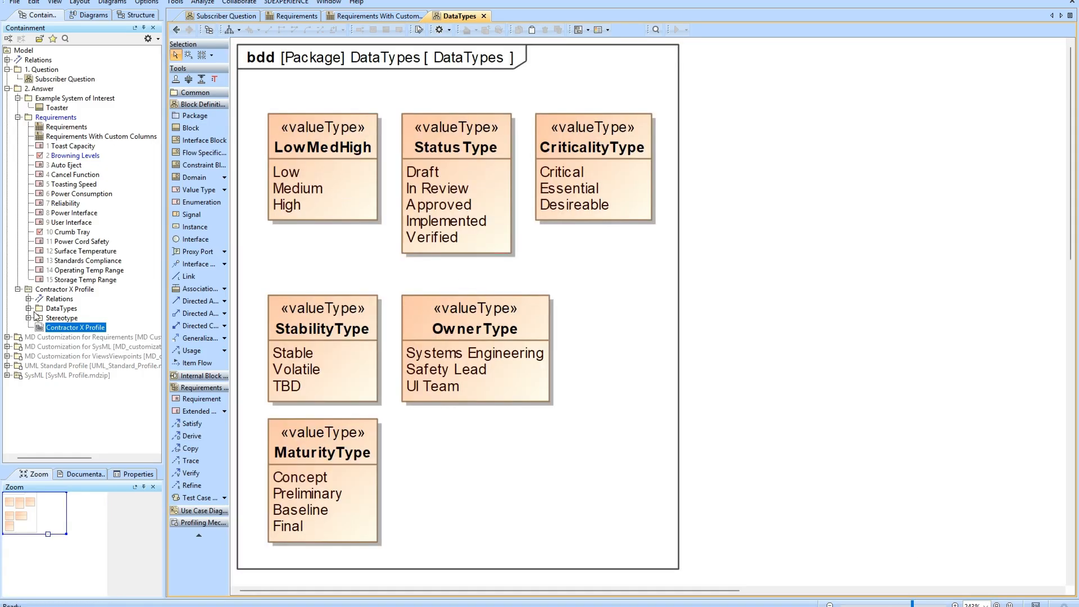
key("alt+b")
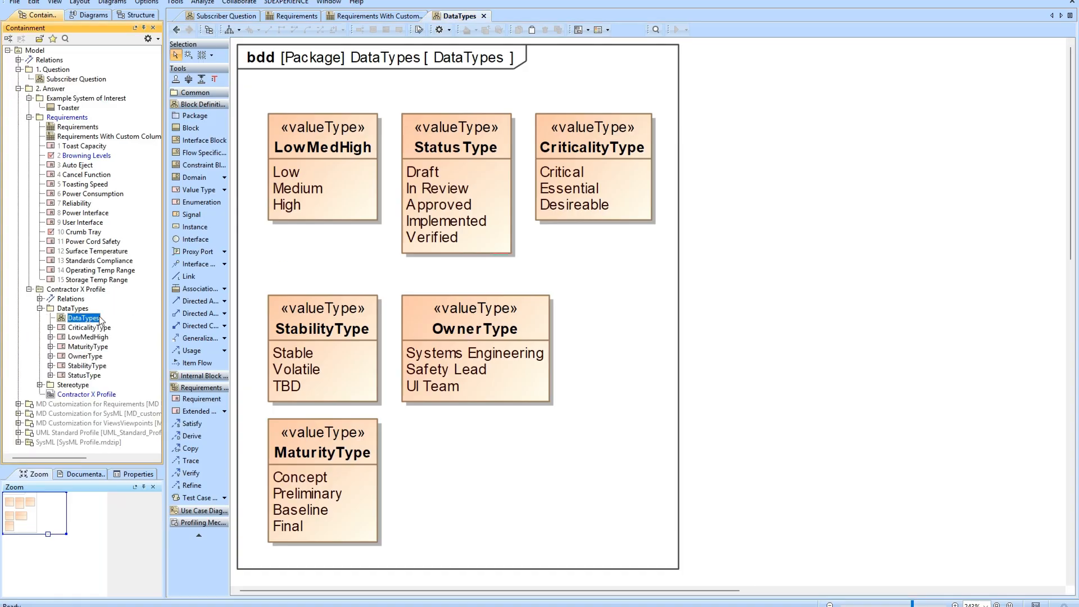
left_click(62, 291)
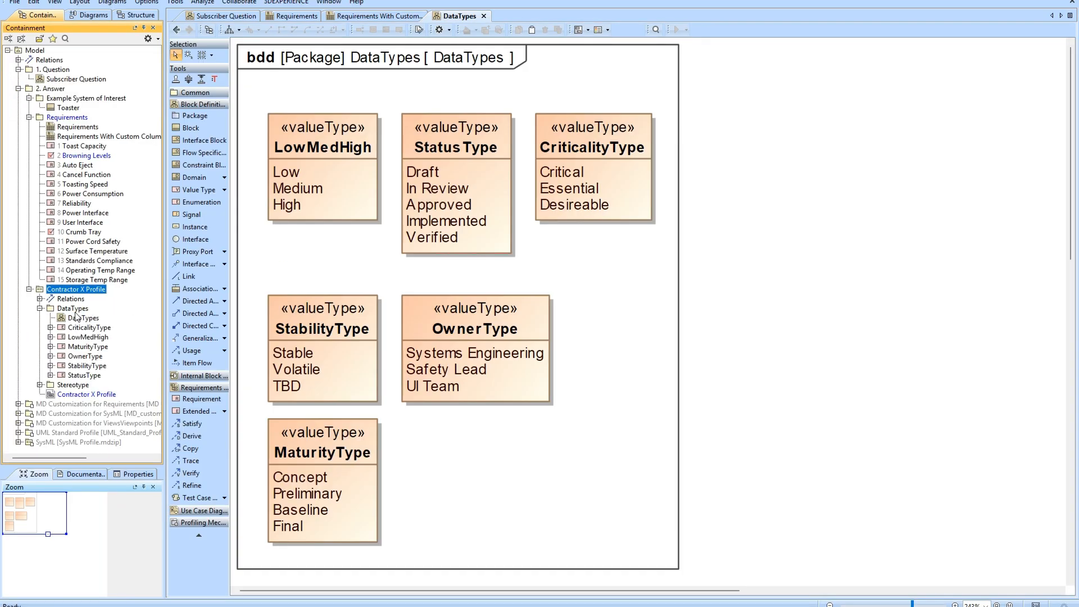
left_click(74, 309)
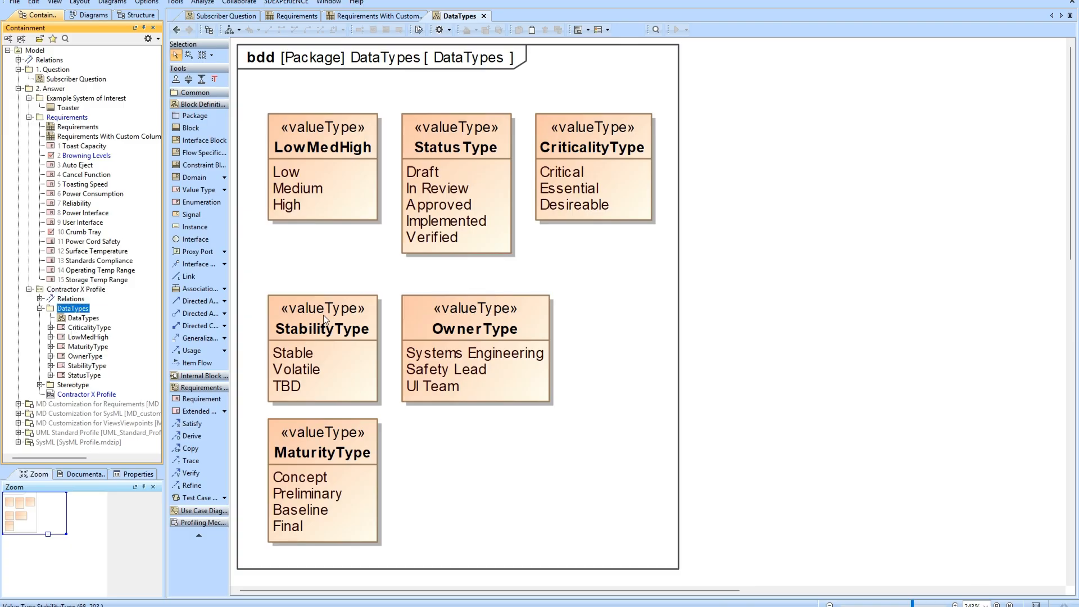
Step: Examine the LowMedHigh, StatusType and CriticalityType value types and the literals of LowMedHigh
left_click(322, 148)
left_click(466, 132)
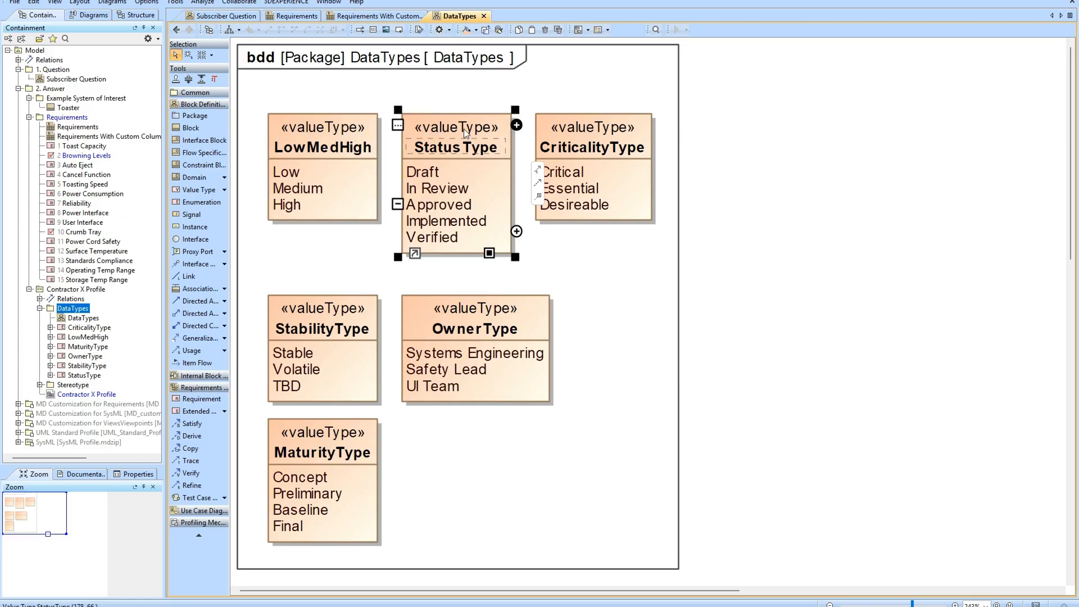
left_click(590, 135)
left_click(290, 172)
left_click(288, 193)
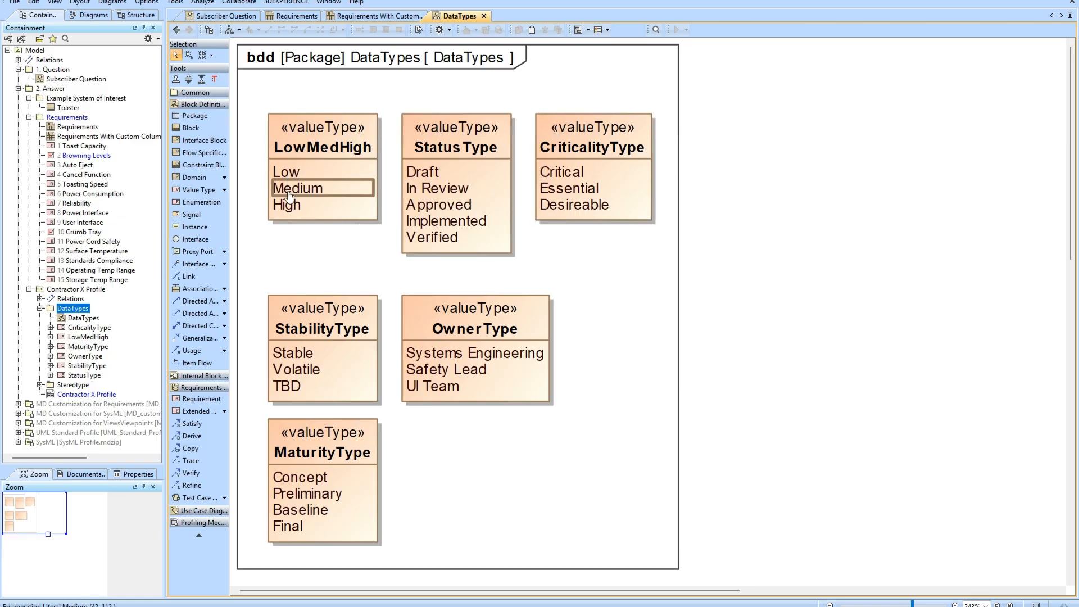
left_click(287, 209)
Step: Try to add an enumeration literal to the LowMedHigh value type
left_click(351, 128)
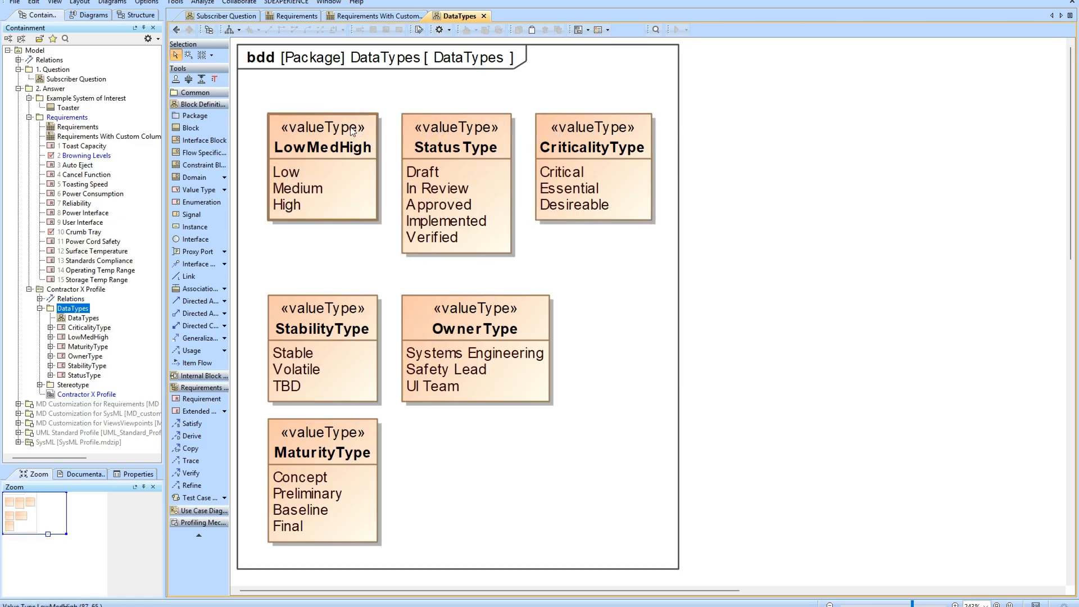
left_click(352, 128)
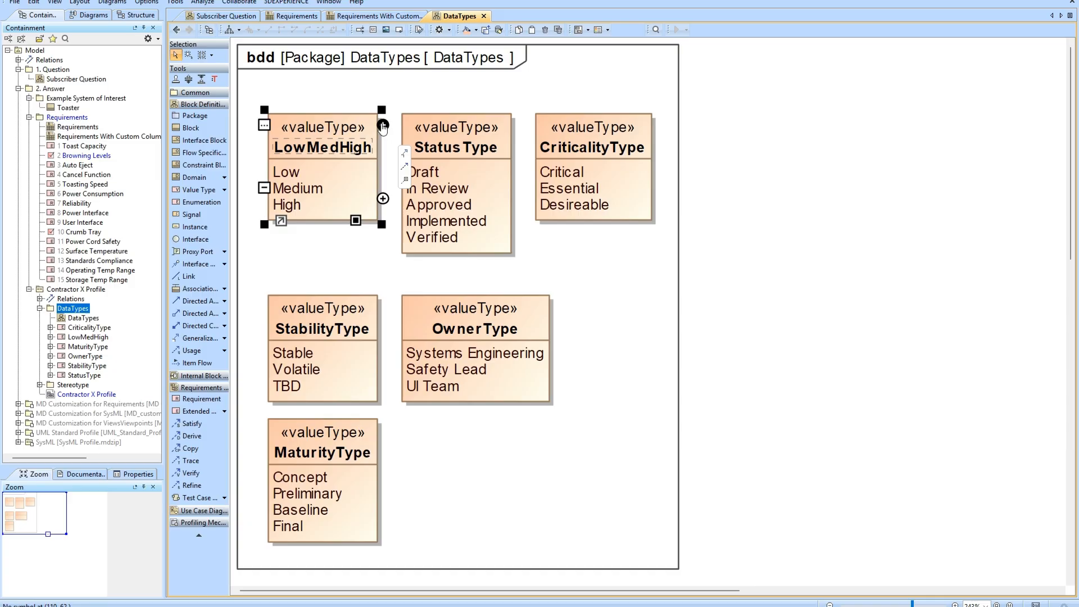
left_click(383, 199)
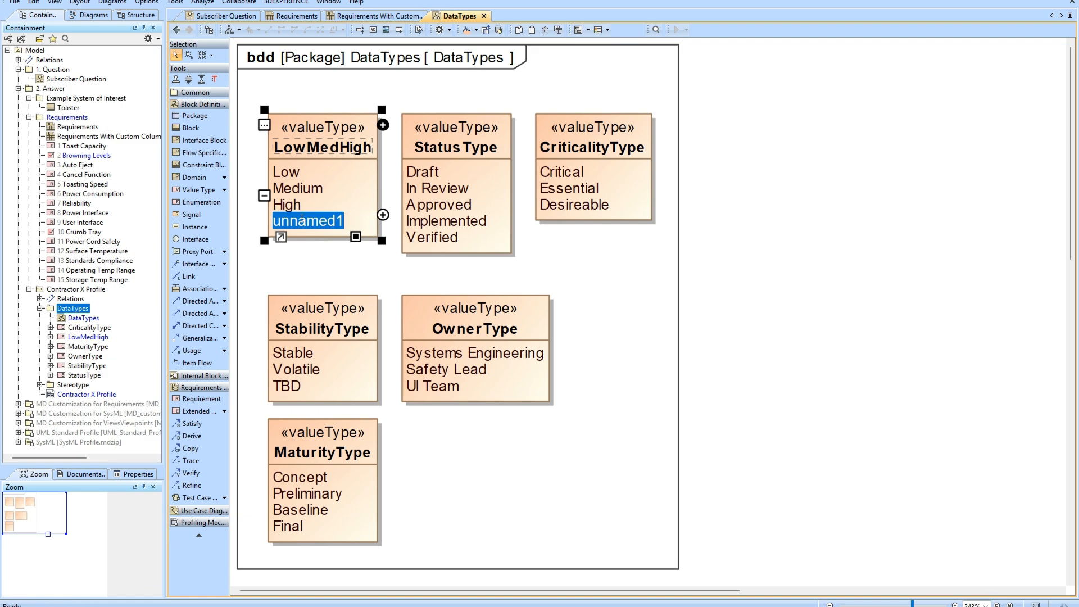
key("Escape")
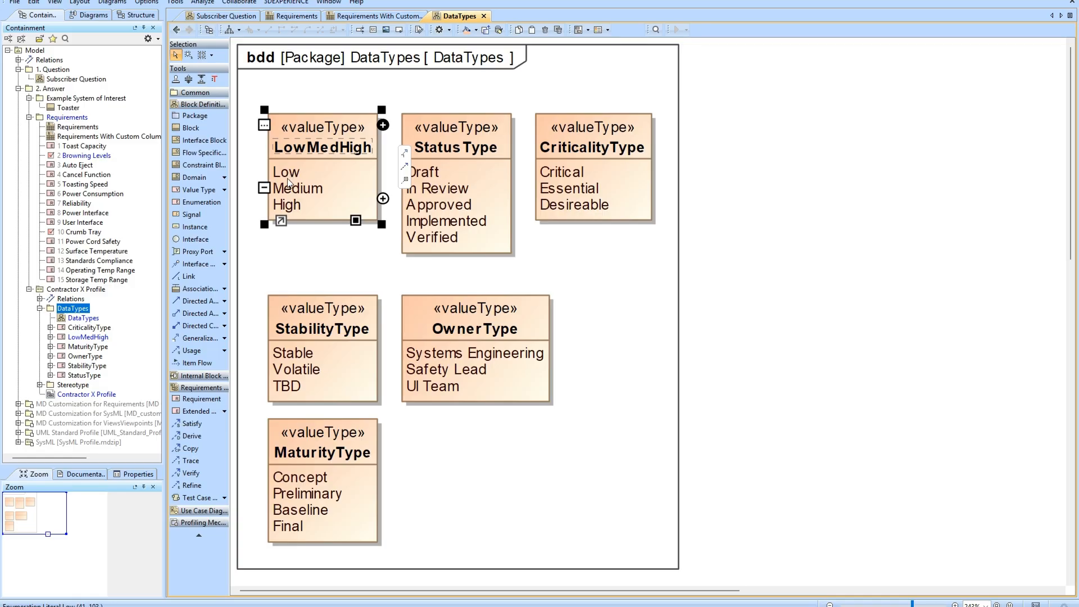
left_click(315, 244)
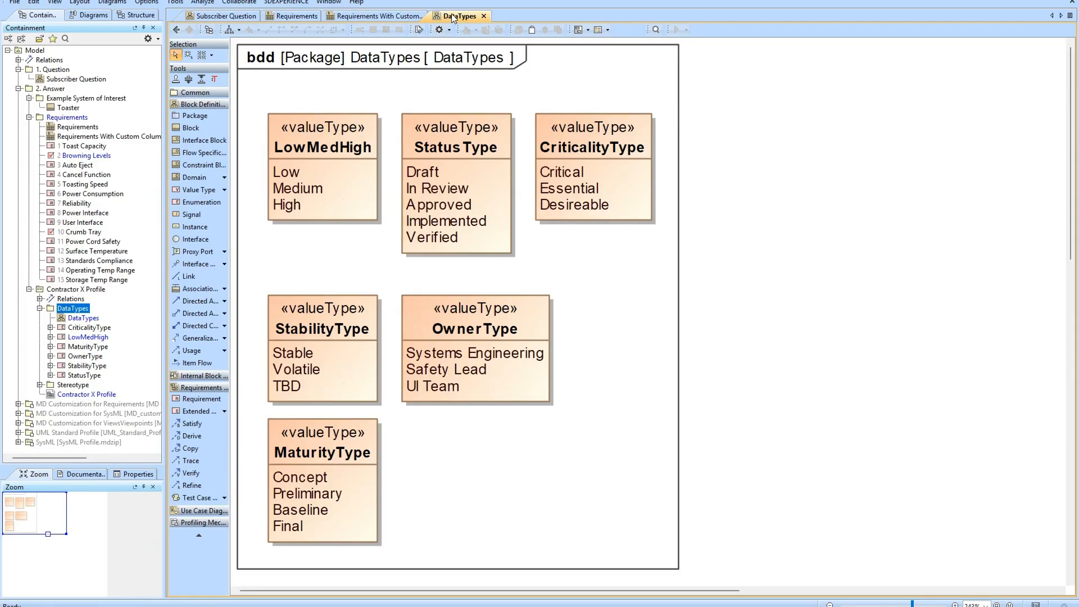
Step: Arrange the Contractor X Profile and DataTypes diagrams side by side, with enough width to show all the value types
left_click_drag(841, 91, 1071, 172)
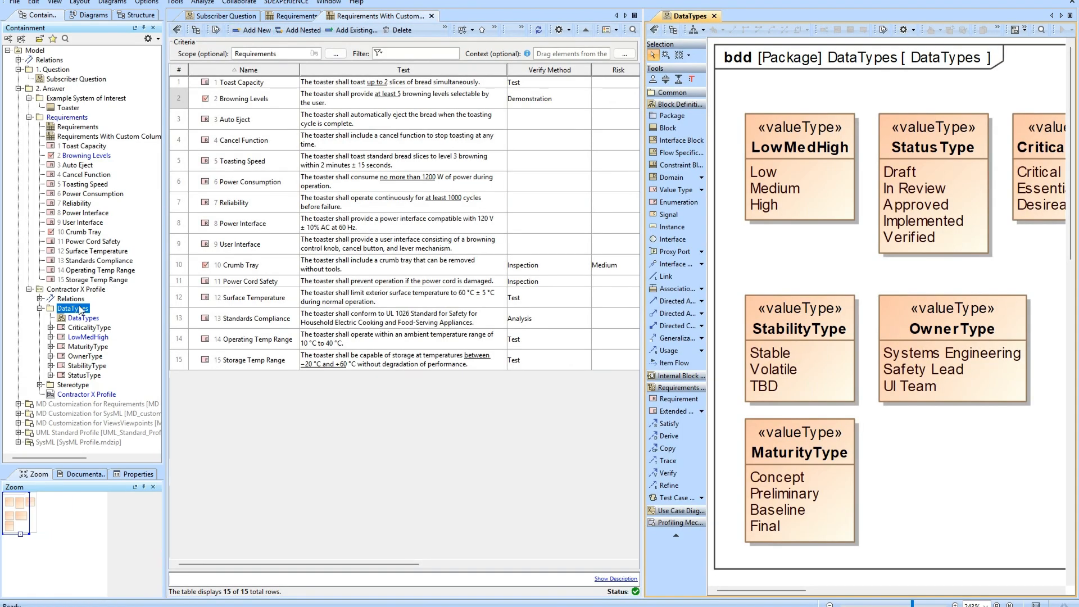
double_click(79, 395)
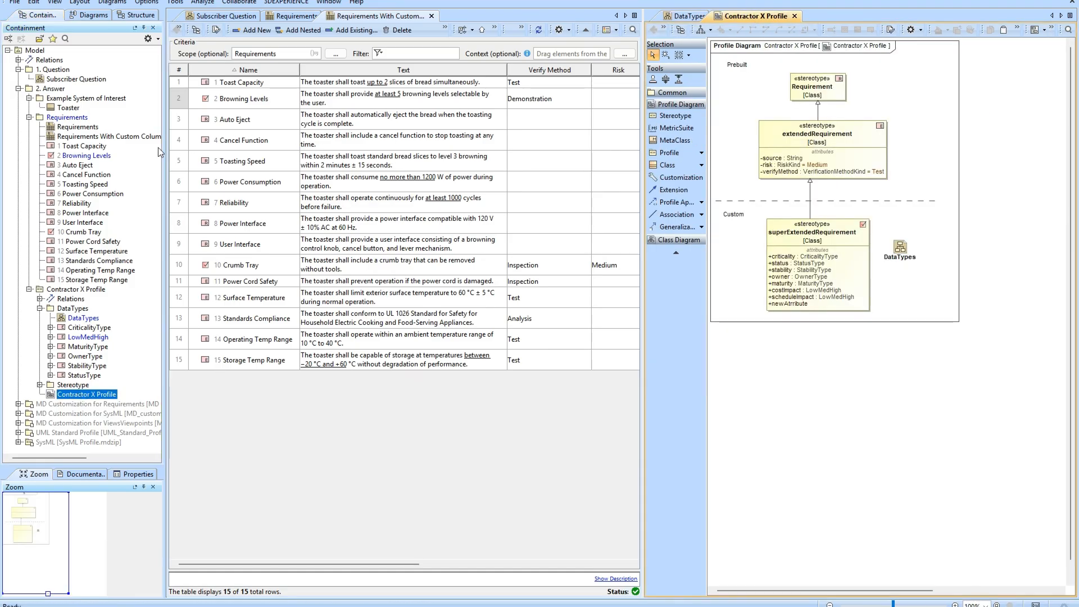
left_click_drag(756, 15, 366, 18)
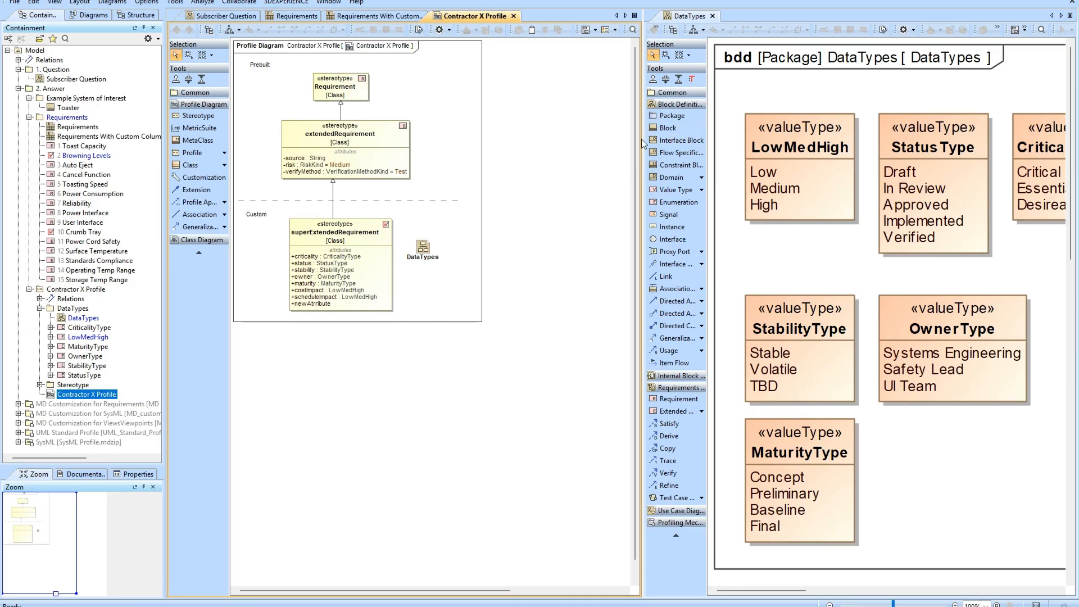
left_click_drag(643, 141, 549, 148)
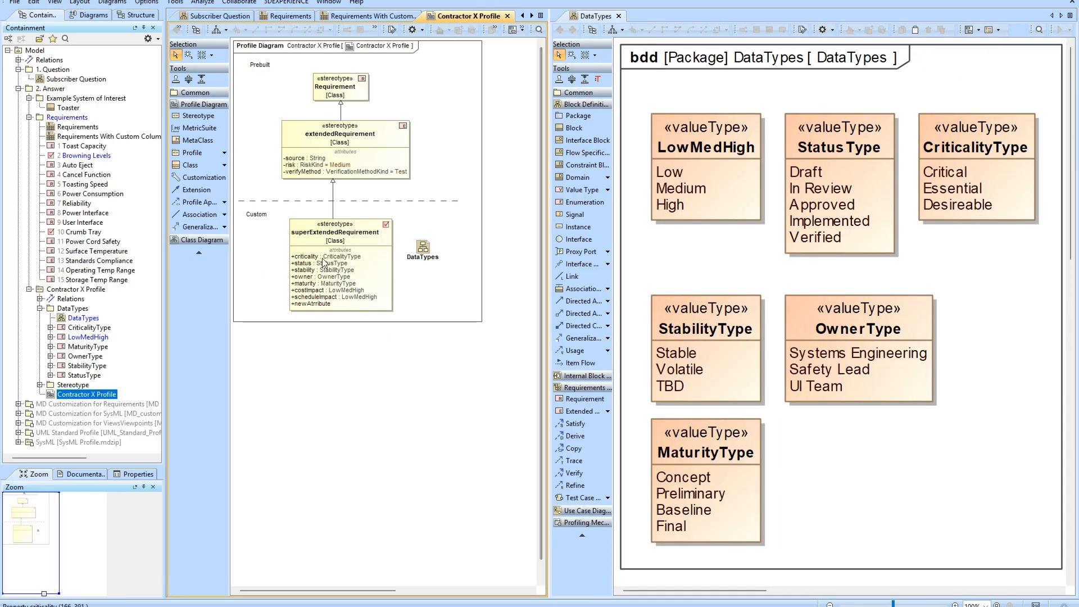
Step: Compare the stereotype's criticality attribute with the CriticalityType value type and its literals
left_click(337, 257)
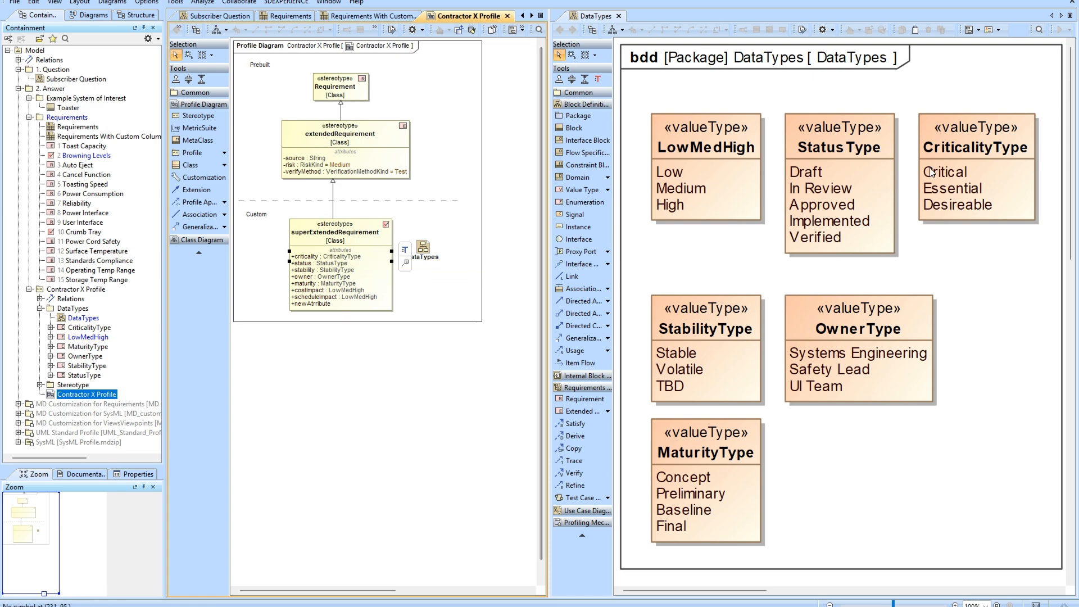
left_click(977, 142)
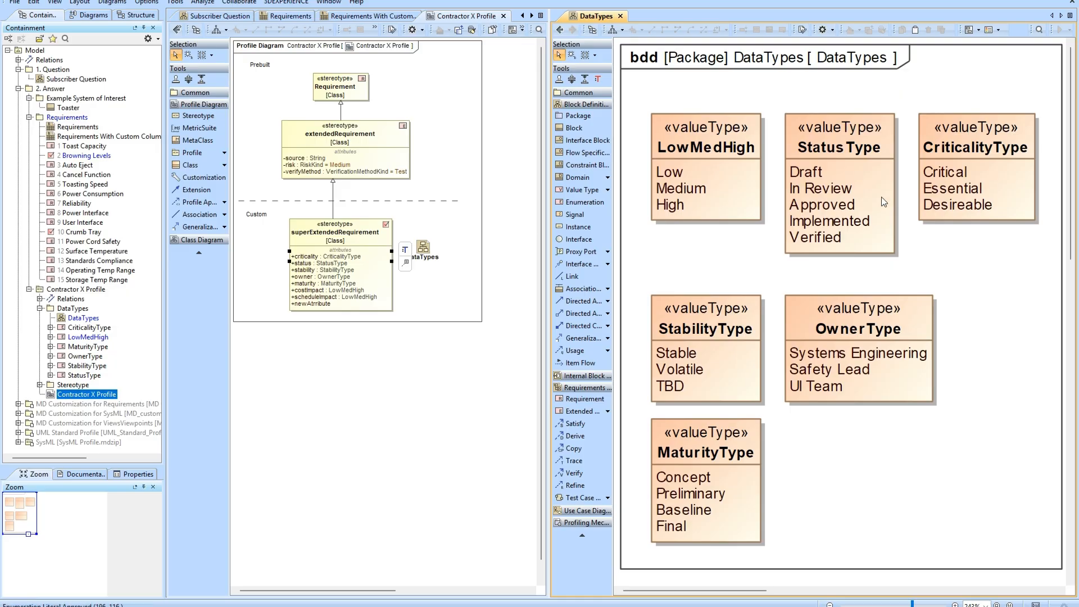
left_click(948, 194)
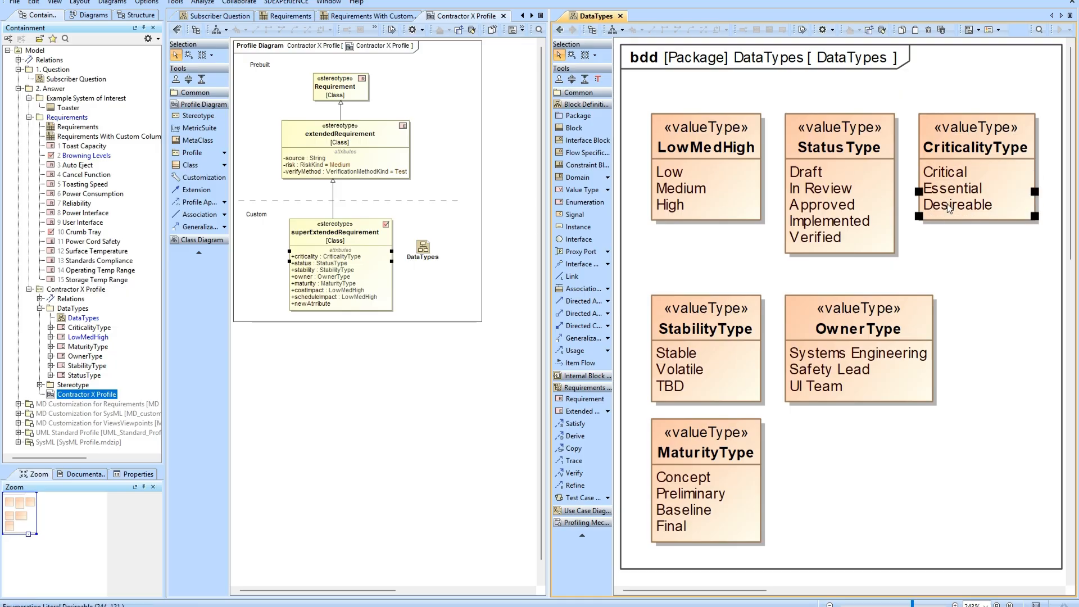
Step: Delete the newAttribute attribute from the superExtendedRequirement stereotype and shrink its shape to fit the remaining attributes
left_click(949, 228)
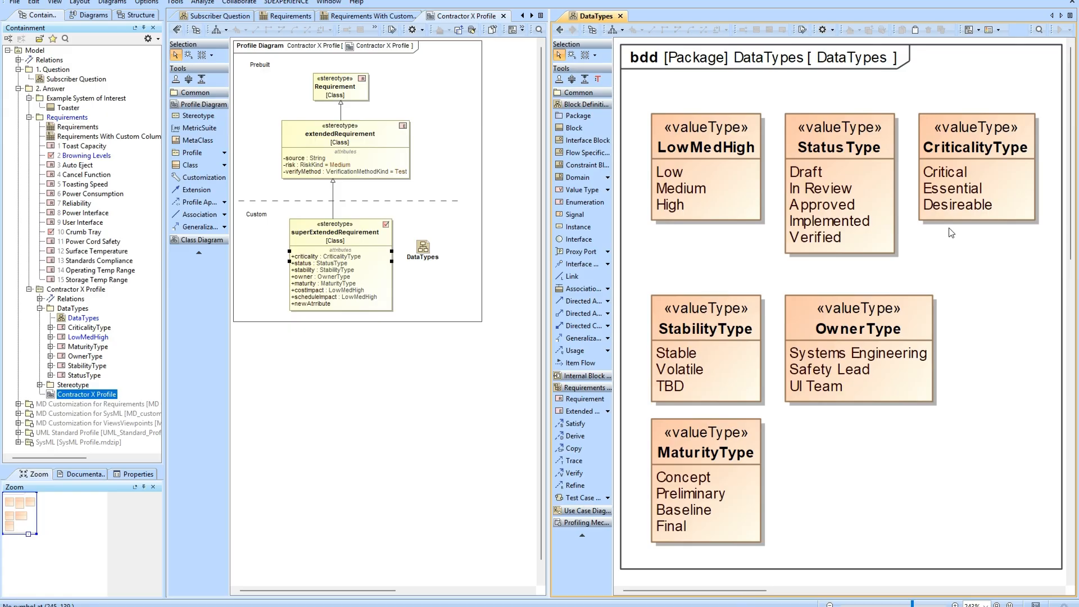
left_click(315, 305)
key("alt+b")
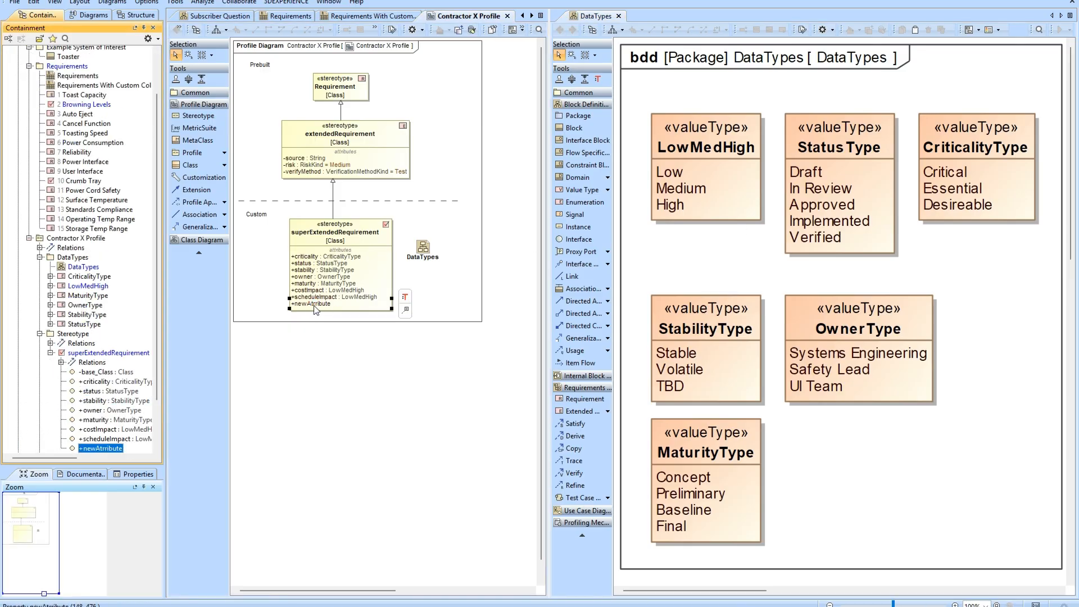
key("Delete")
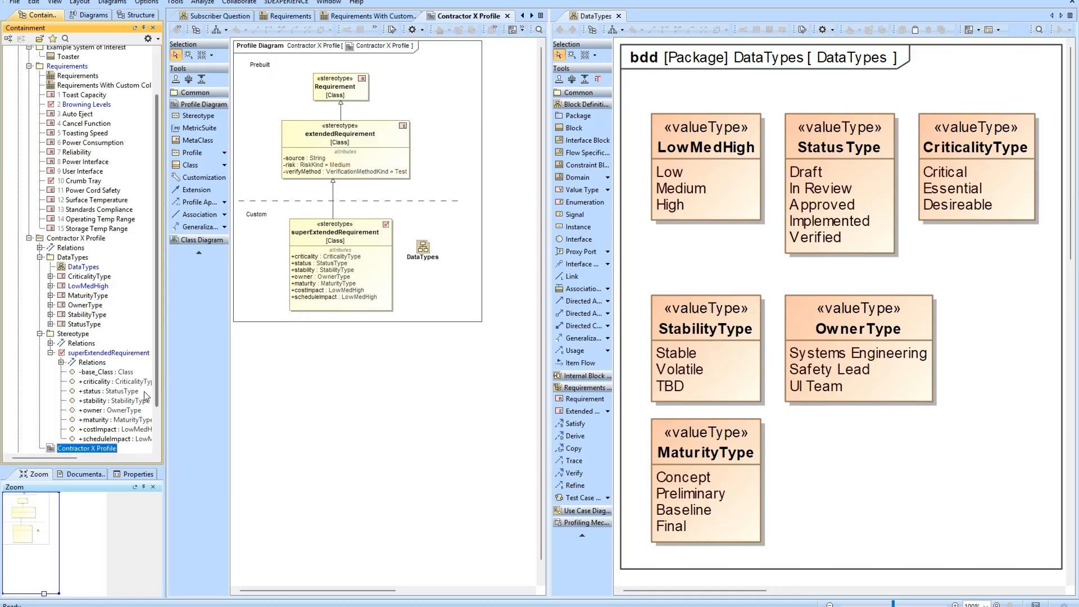
left_click(383, 308)
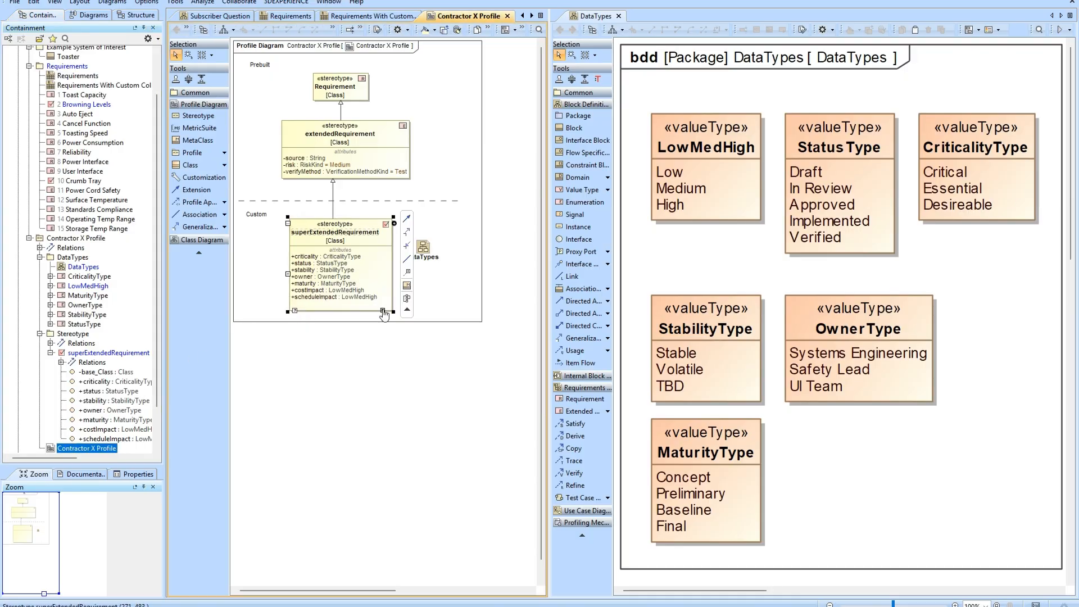
left_click(383, 311)
left_click(346, 305)
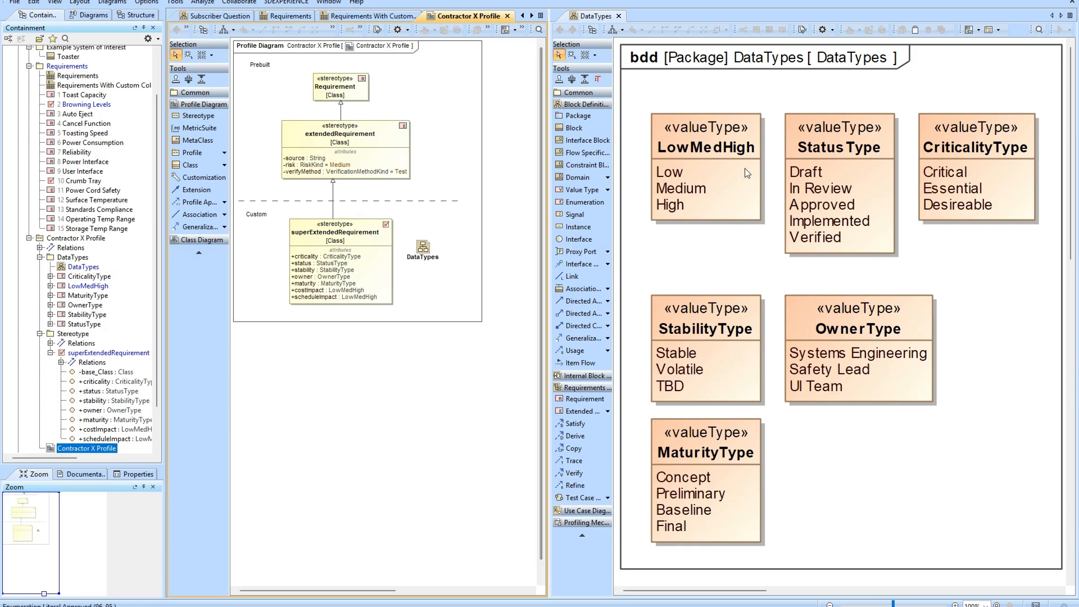
Step: Inspect the icon setting in the superExtendedRequirement stereotype's specification and its image library choices, without changing the icon
left_click(61, 239)
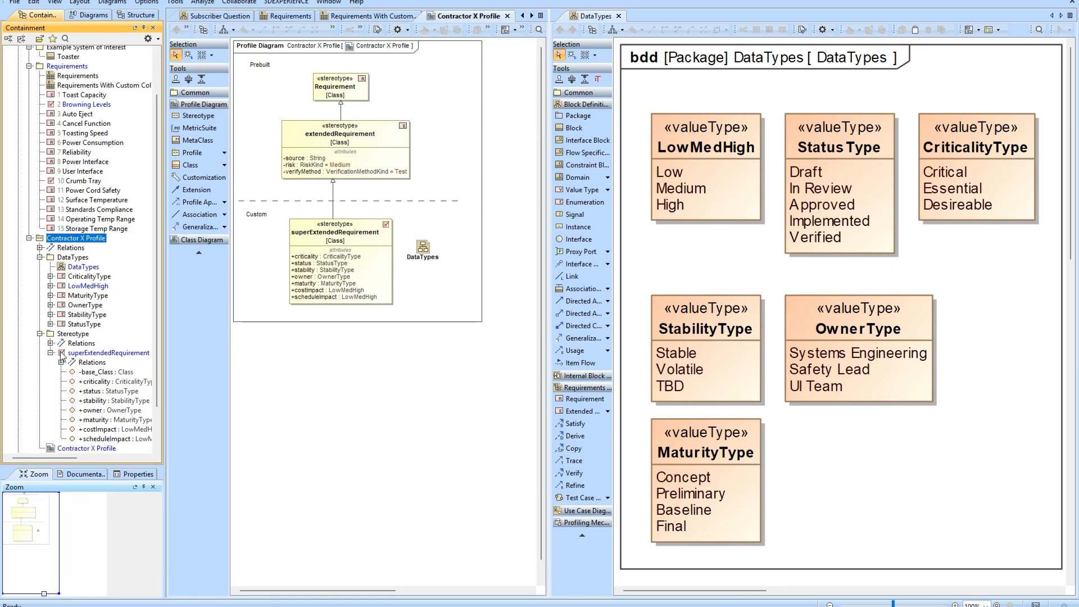
right_click(97, 353)
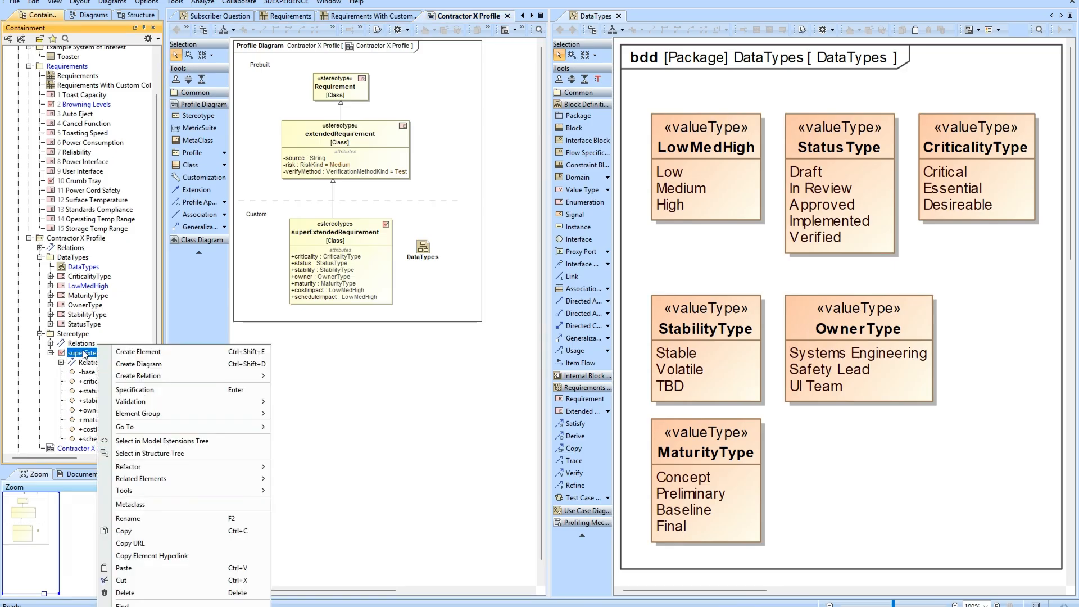
left_click(135, 390)
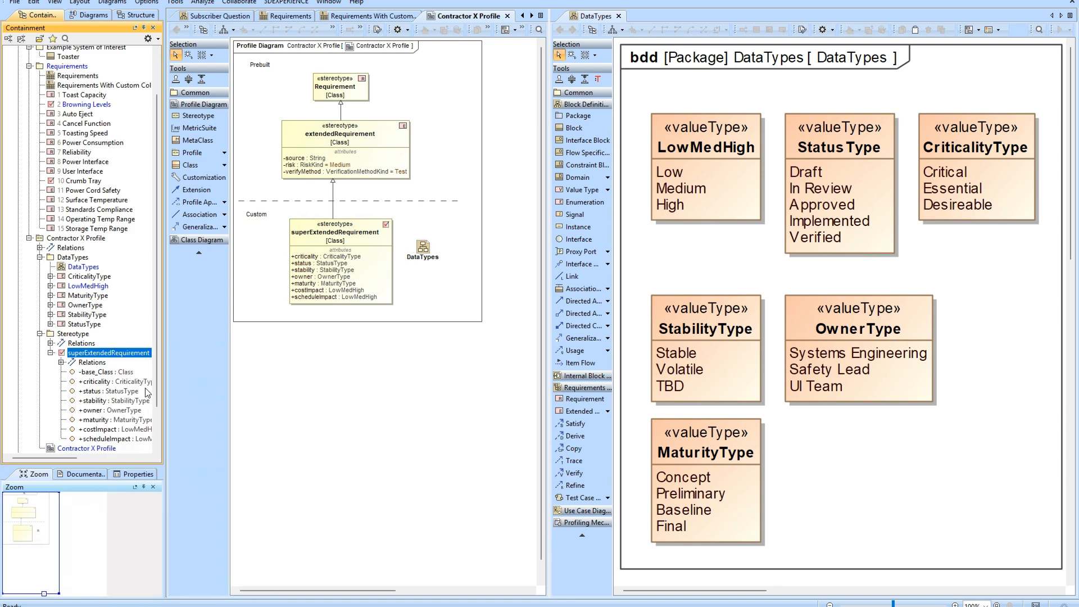
left_click(855, 193)
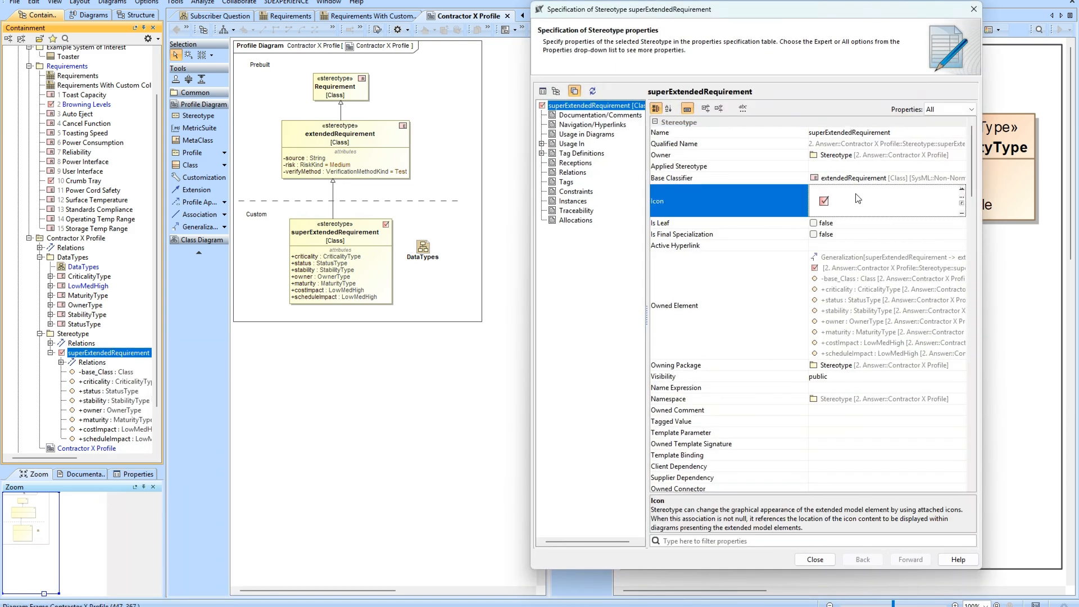
left_click(962, 190)
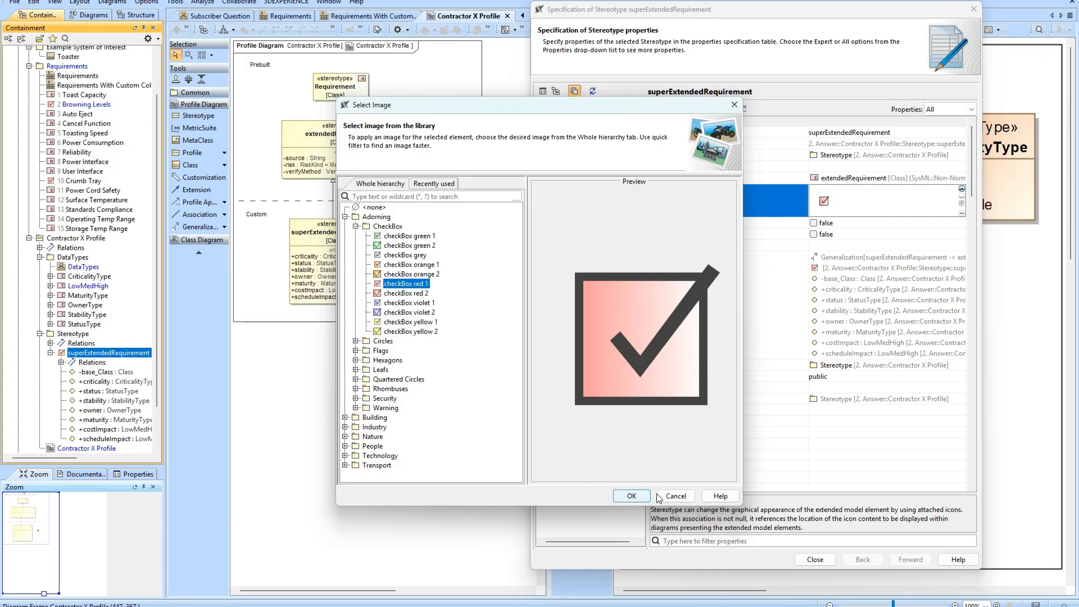
left_click(675, 496)
left_click(815, 560)
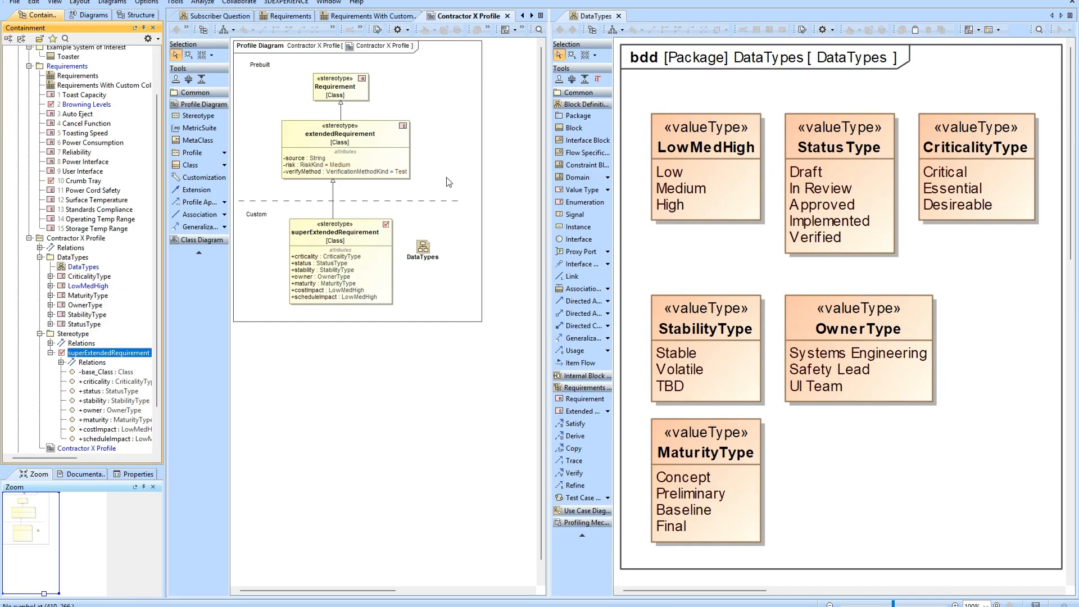
Step: Close the DataTypes diagram and fit the whole Contractor X Profile diagram in the window
left_click(619, 16)
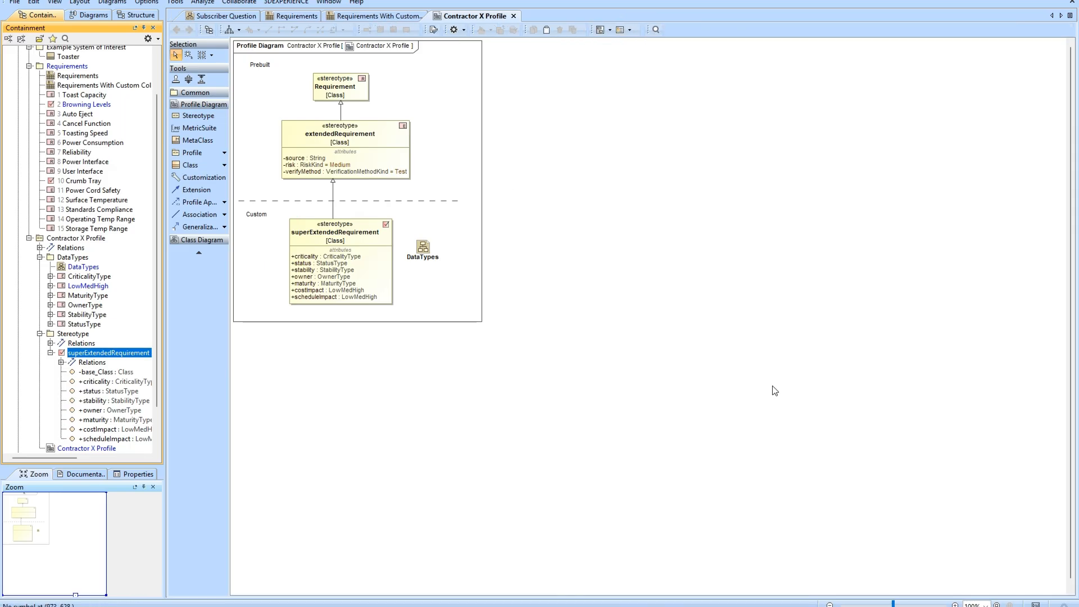
left_click(996, 605)
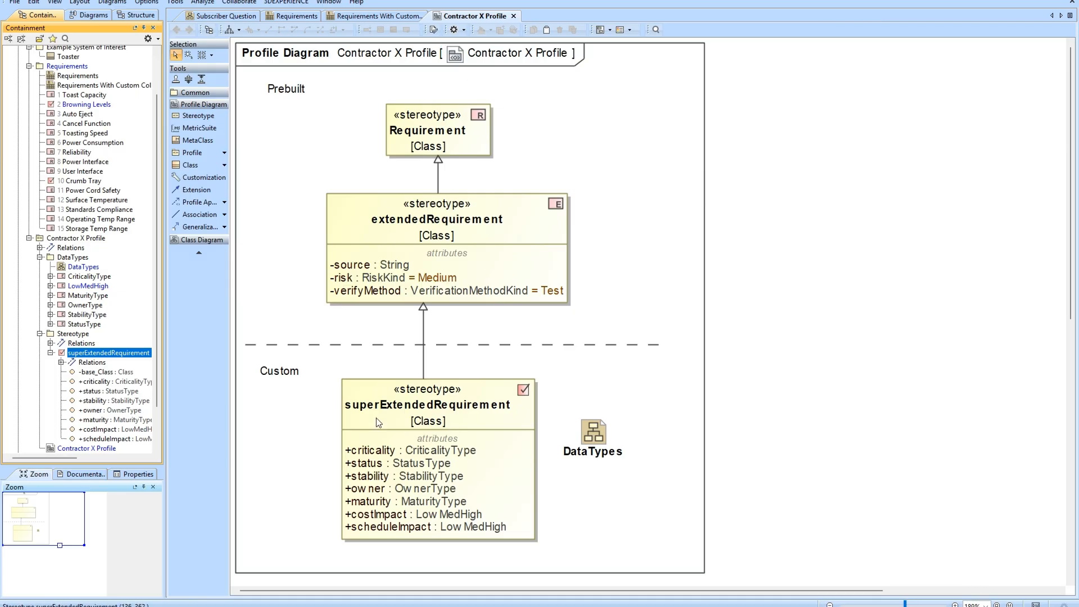
Step: Compare the columns of the requirements table with custom columns against those of the plain Requirements table
left_click(367, 16)
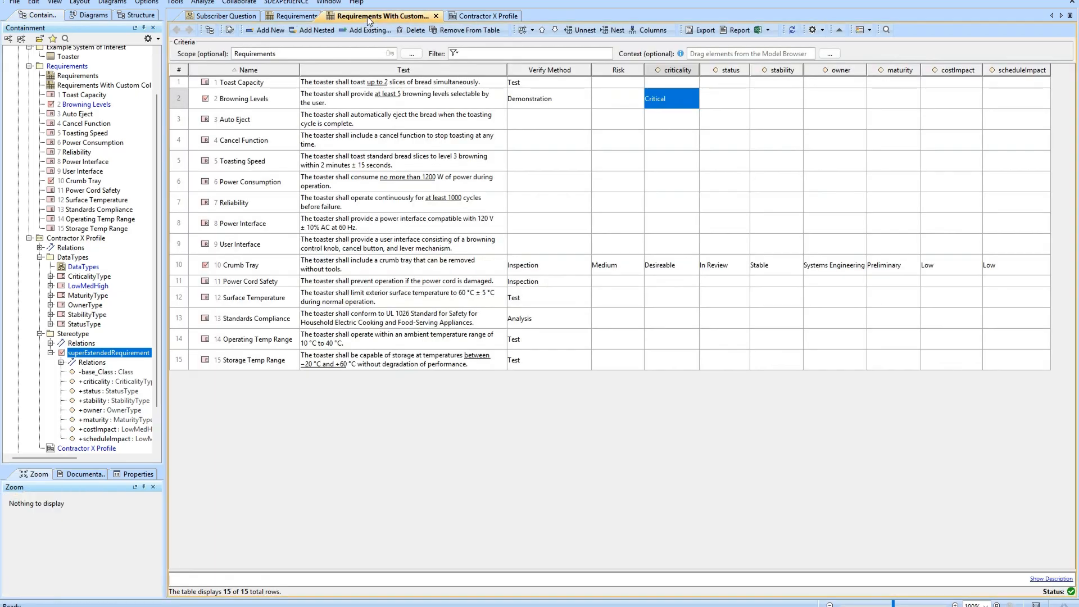
left_click(293, 16)
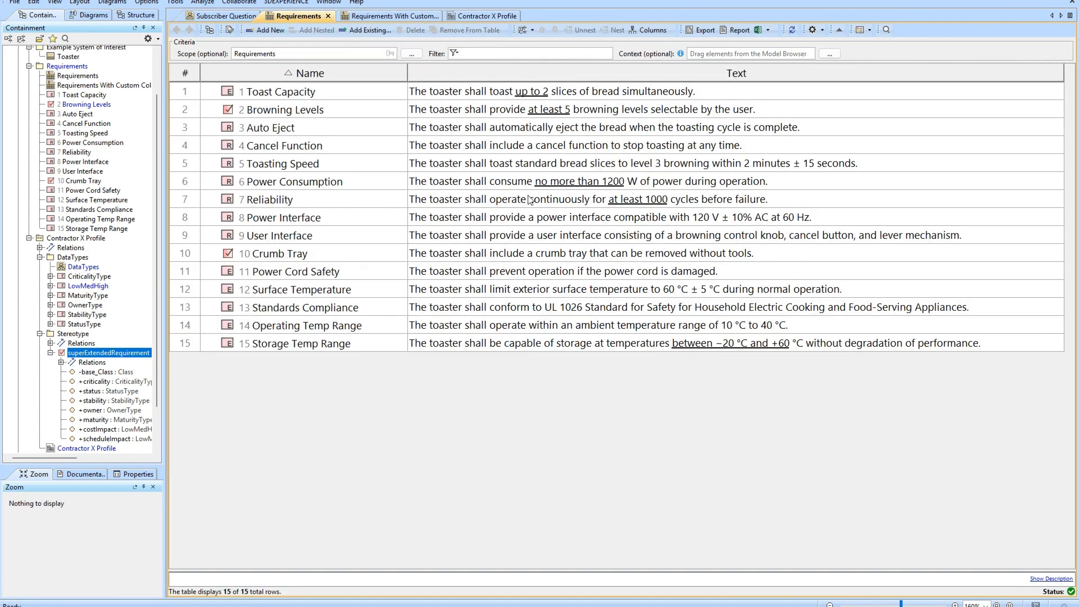
left_click(417, 16)
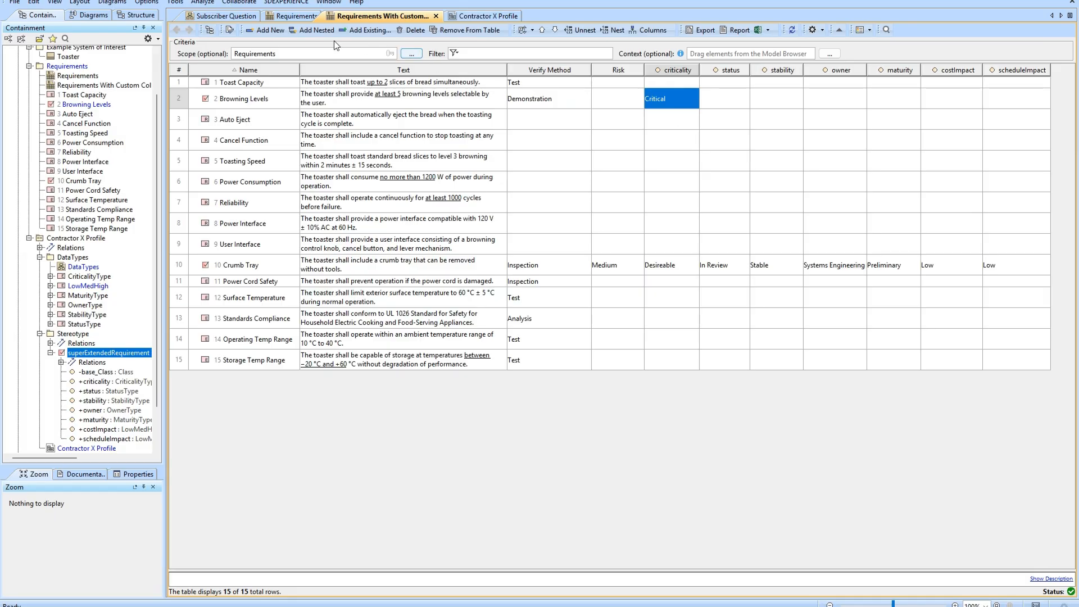
Step: Narrow the Name and Text columns of the plain Requirements table to make room for more columns
left_click(289, 16)
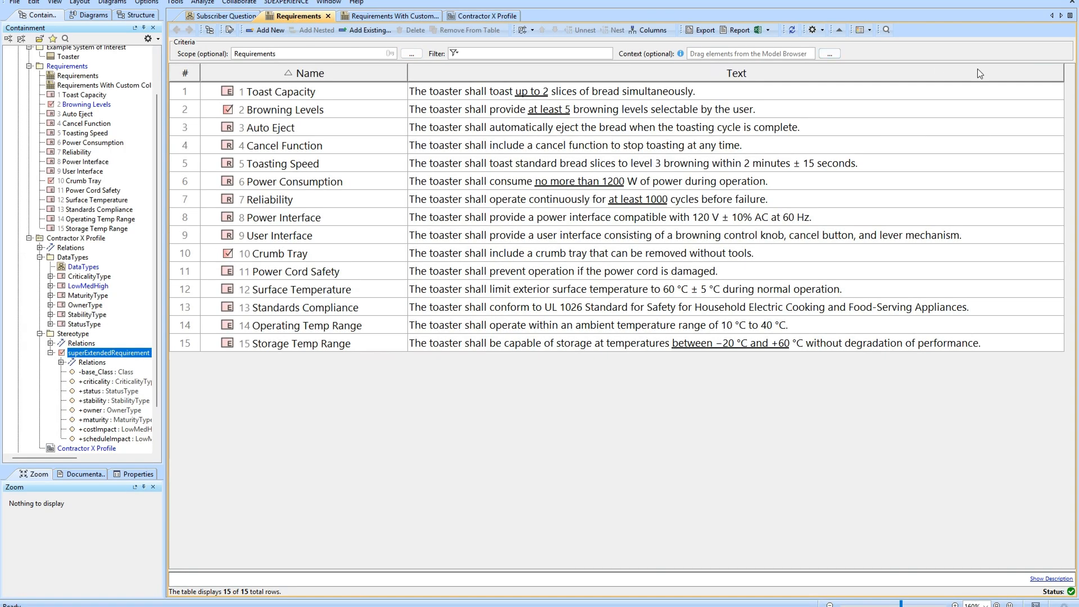
left_click_drag(1064, 77, 811, 77)
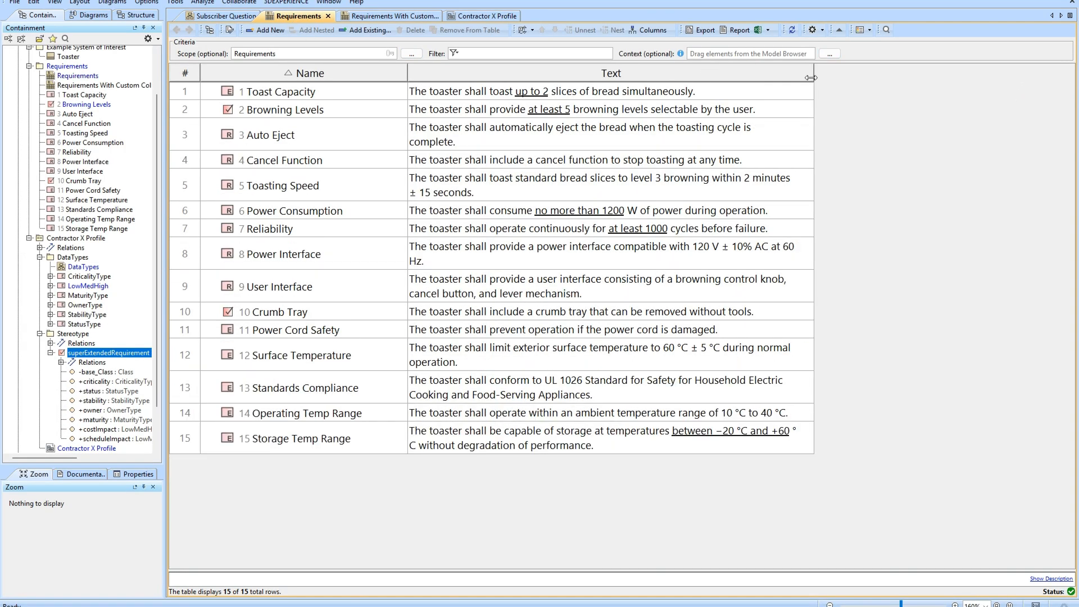
left_click_drag(407, 74, 354, 73)
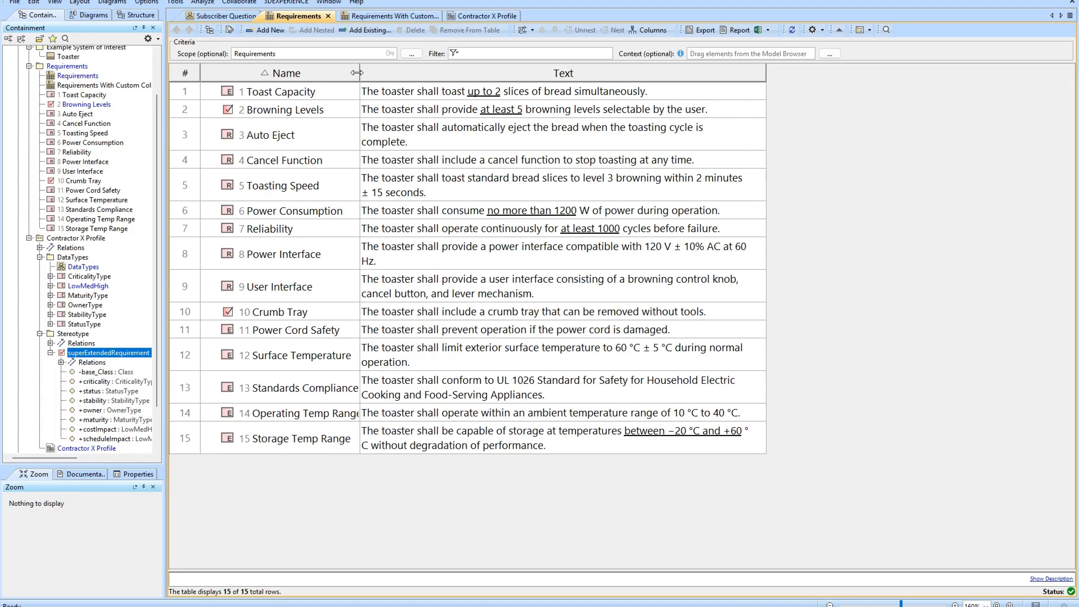
left_click_drag(760, 71, 669, 69)
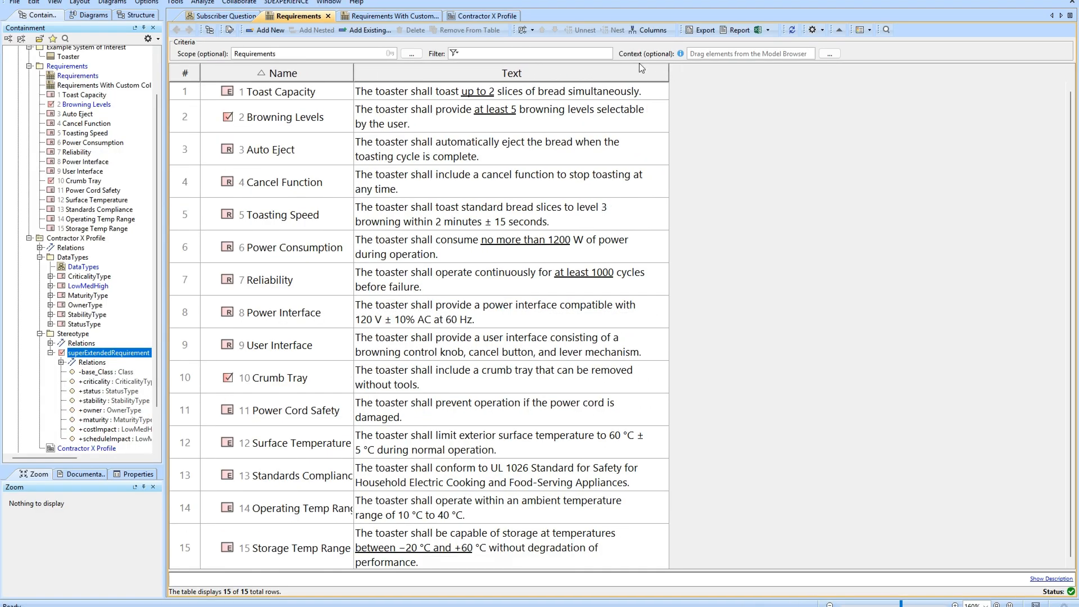
Step: Show the Risk and Verify Method columns in the Requirements table
left_click(653, 31)
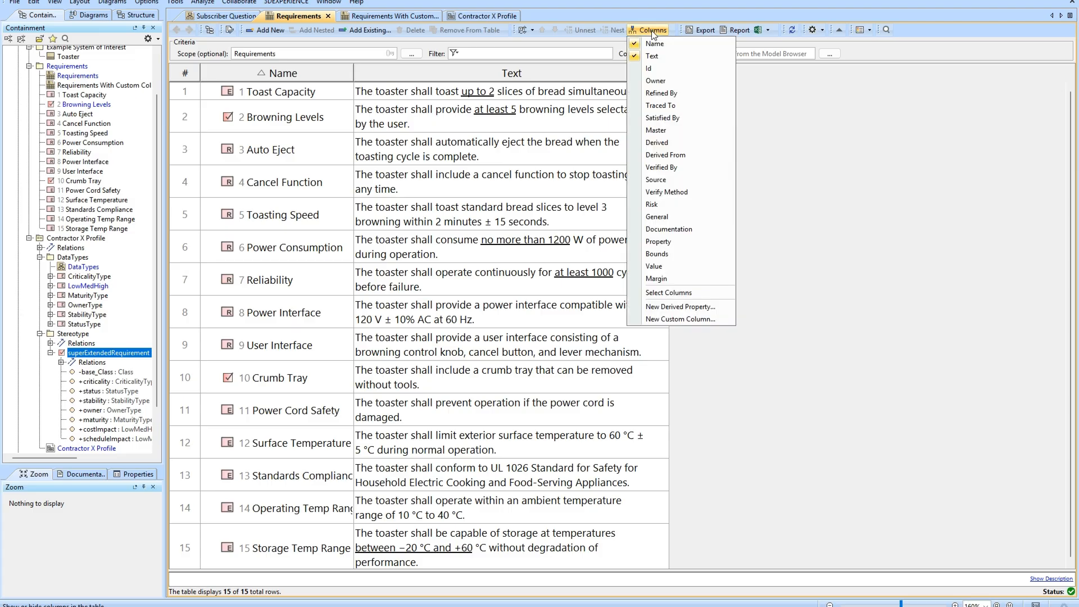
left_click(657, 206)
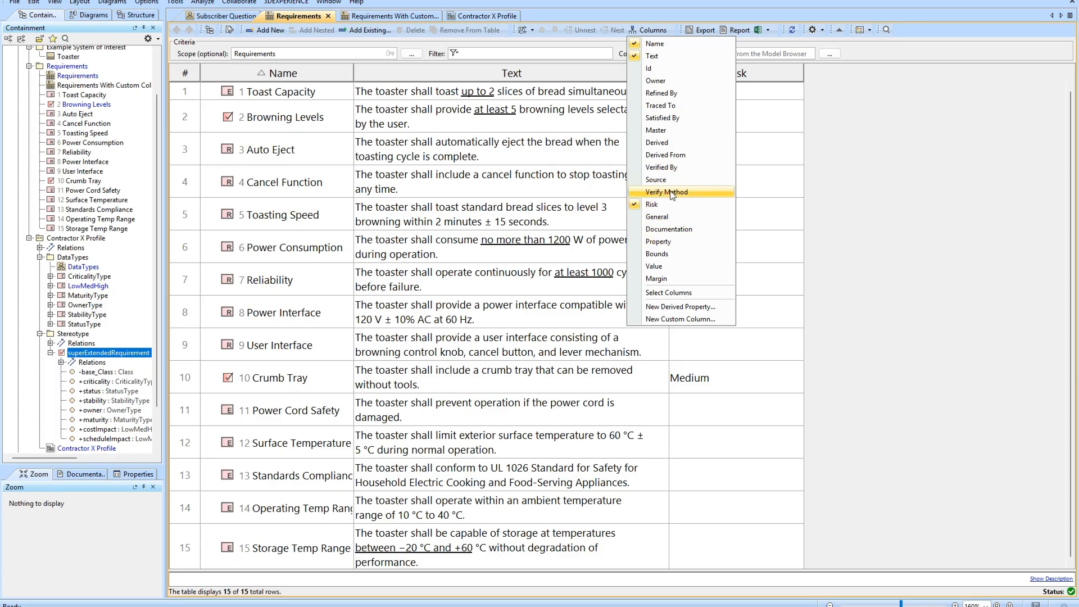
left_click(673, 192)
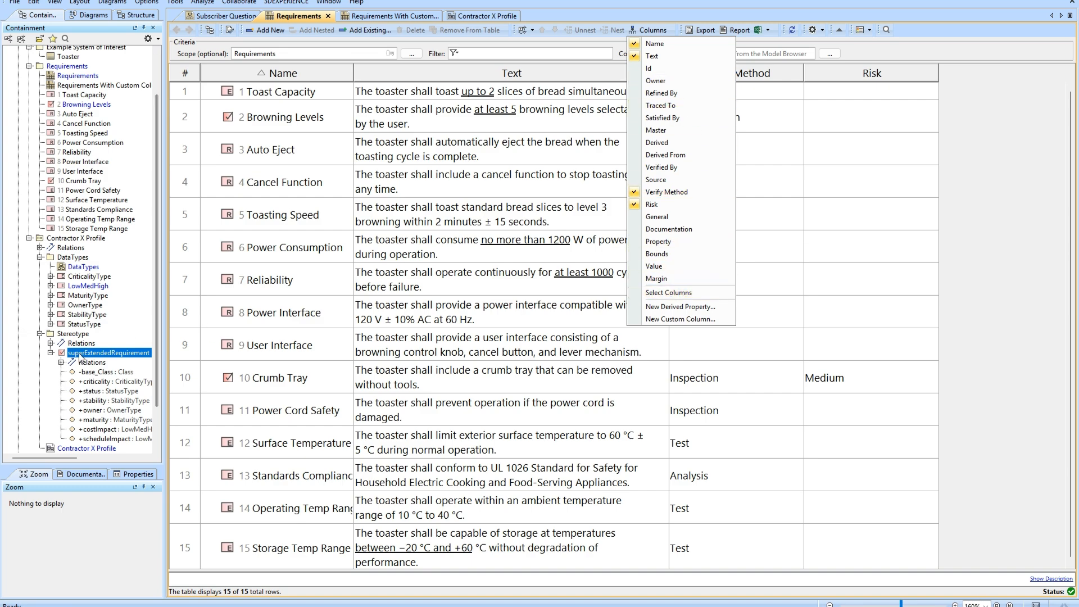
Step: Open the full column selection for the Requirements table, with all groups collapsed except the superExtendedRequirement tags
scroll(73, 360, "down", 1)
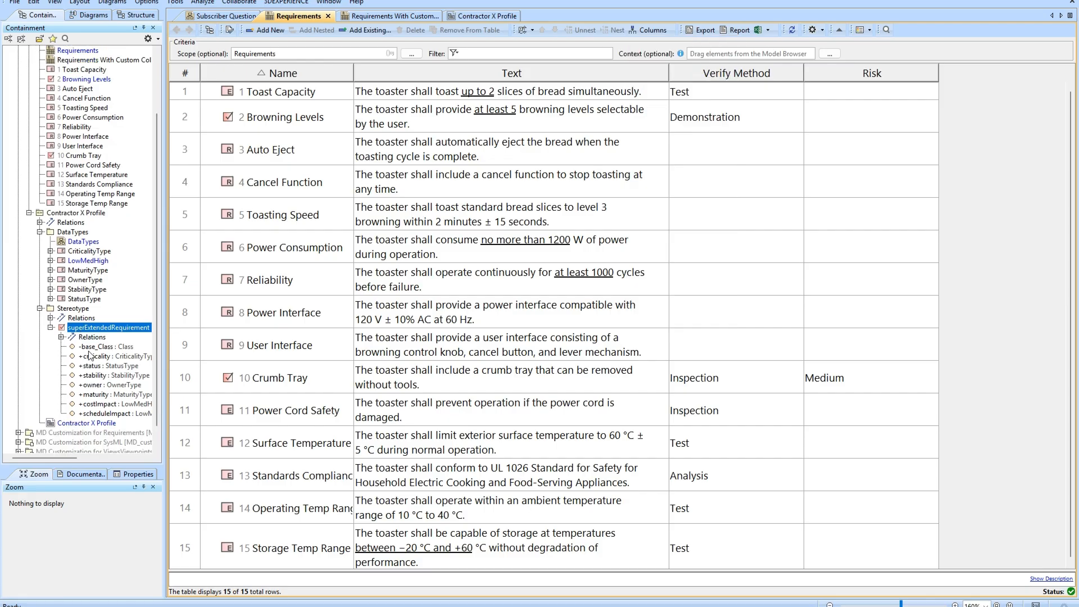
left_click(652, 31)
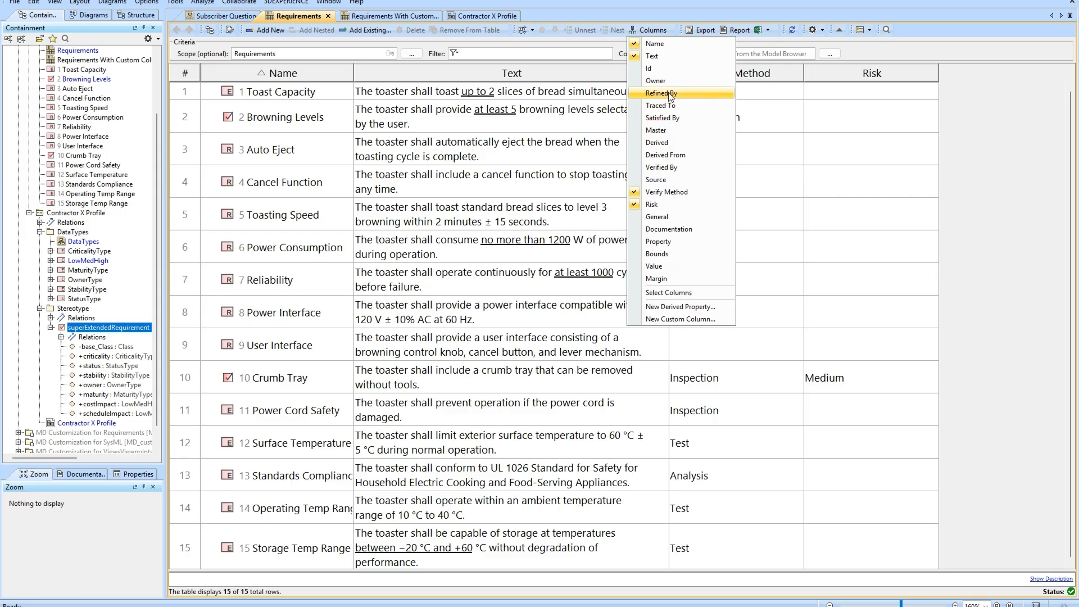
left_click(663, 294)
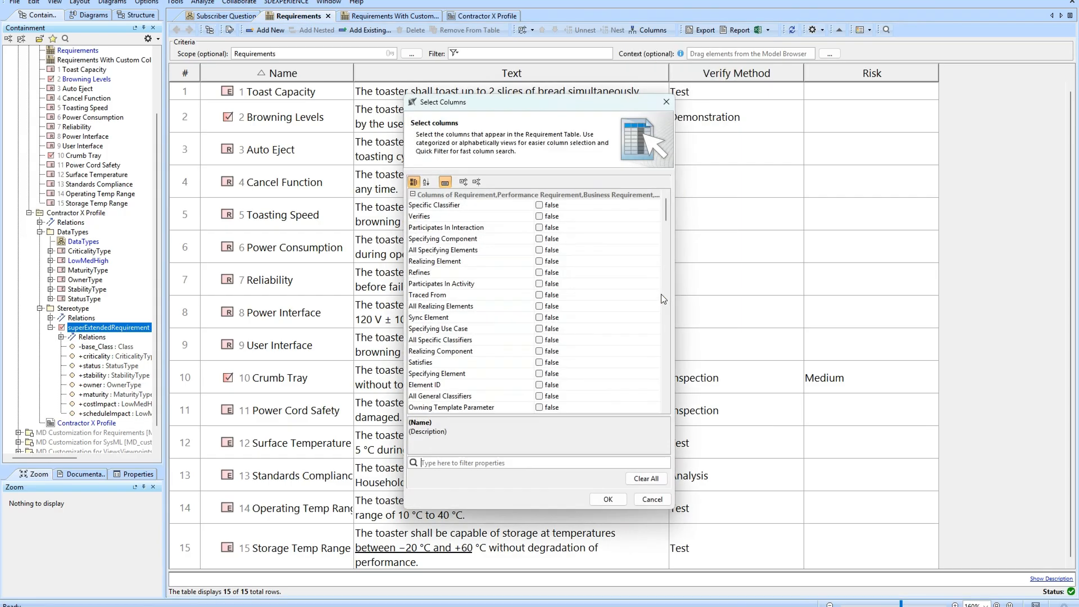
mouse_move(667, 208)
left_mouse_down()
mouse_move(662, 383)
mouse_move(665, 203)
left_mouse_up()
left_click_drag(593, 95, 597, 14)
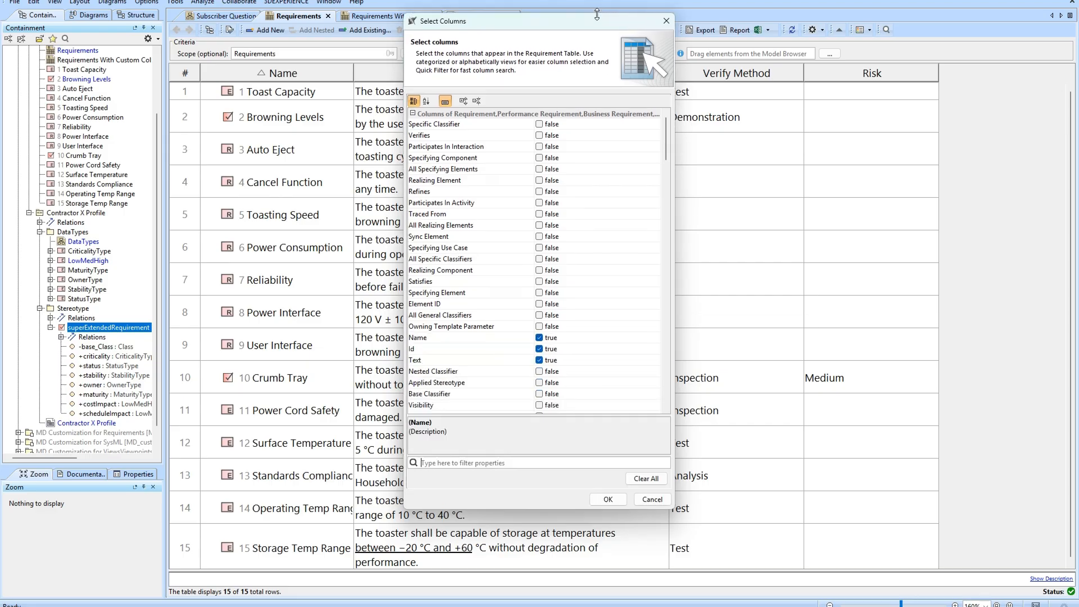
left_click(477, 102)
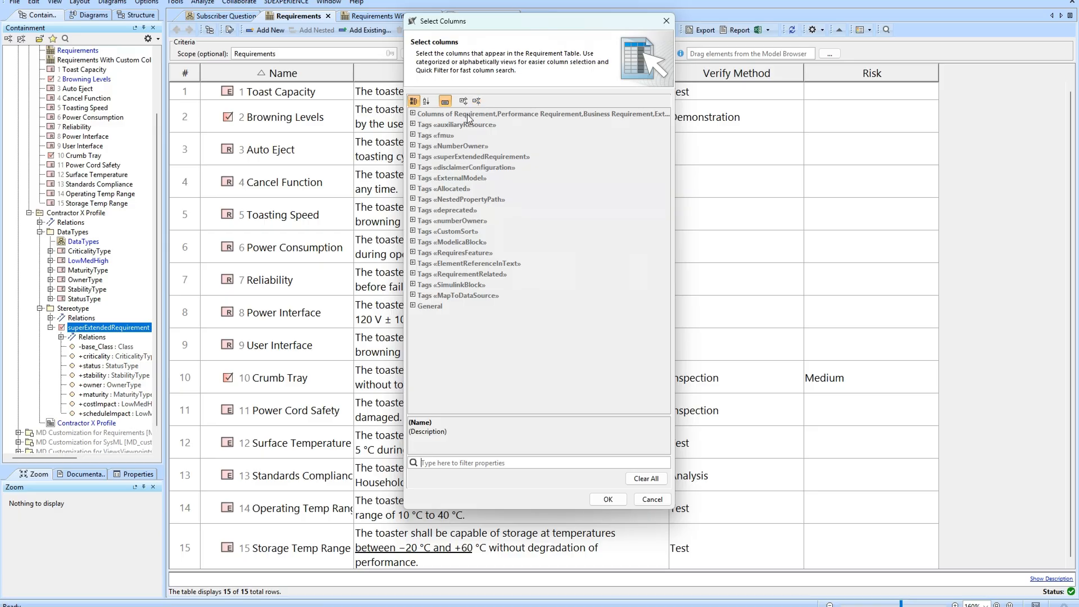
left_click(414, 157)
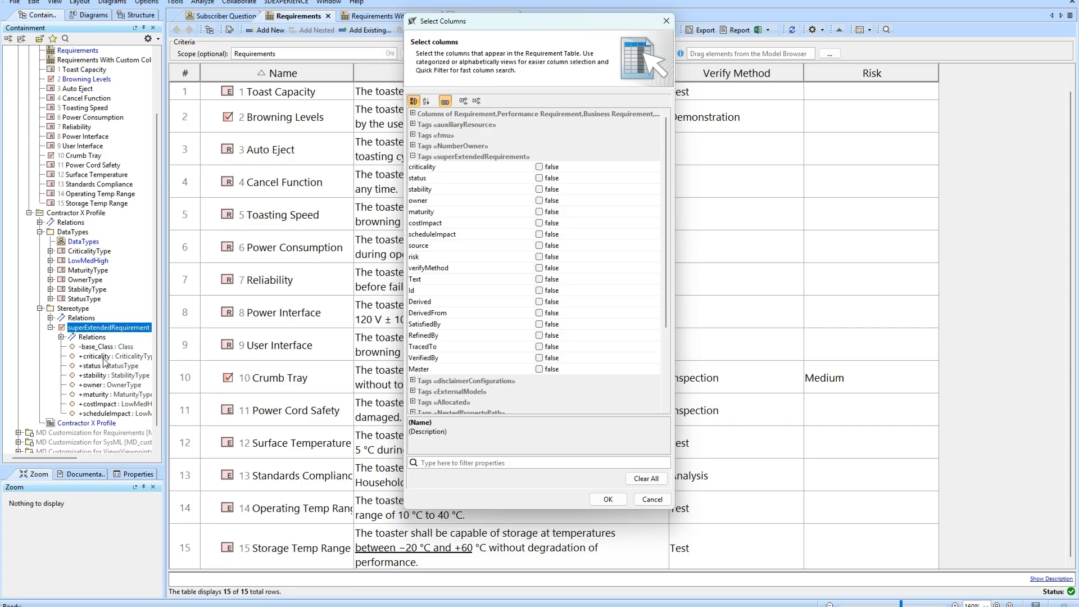
Step: Add the superExtendedRequirement tags criticality, status, stability, owner, maturity, costImpact and scheduleImpact as columns of the Requirements table
left_click(539, 167)
left_click(539, 178)
left_click(539, 189)
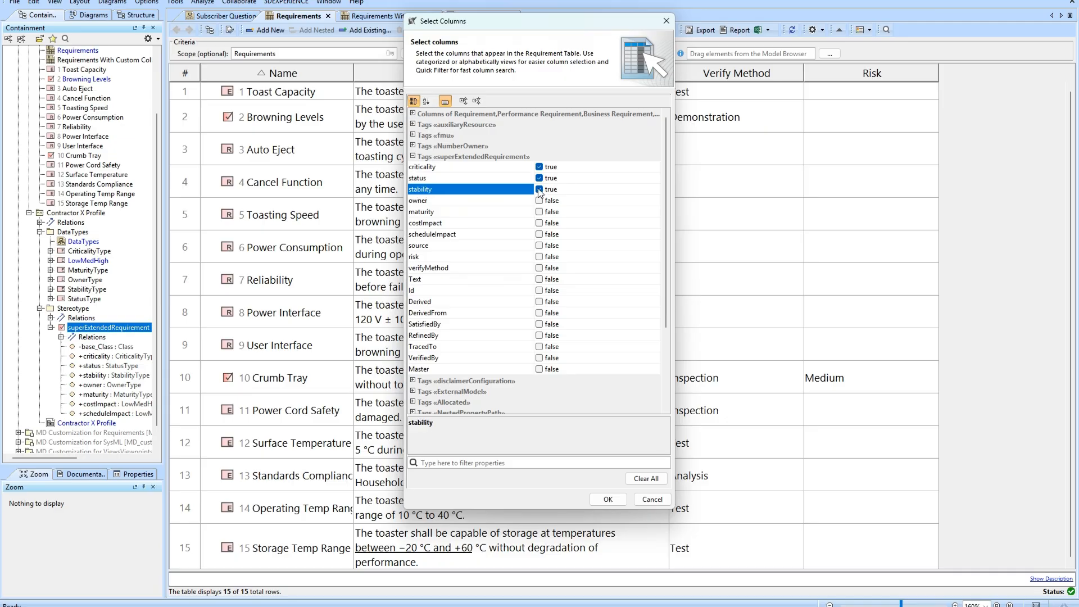
left_click(539, 202)
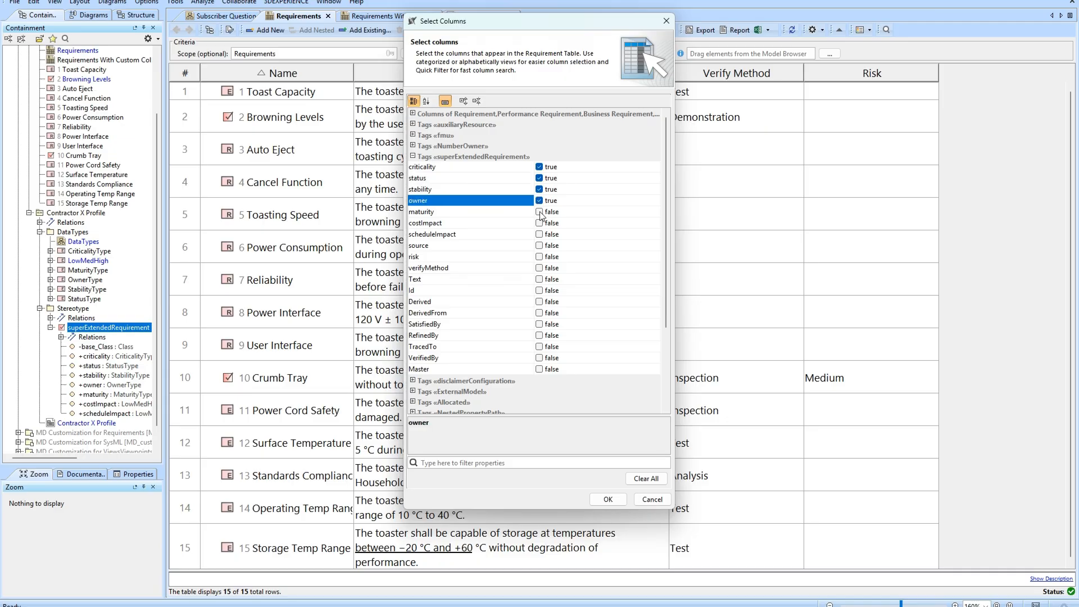
left_click(539, 212)
left_click(539, 223)
left_click(539, 235)
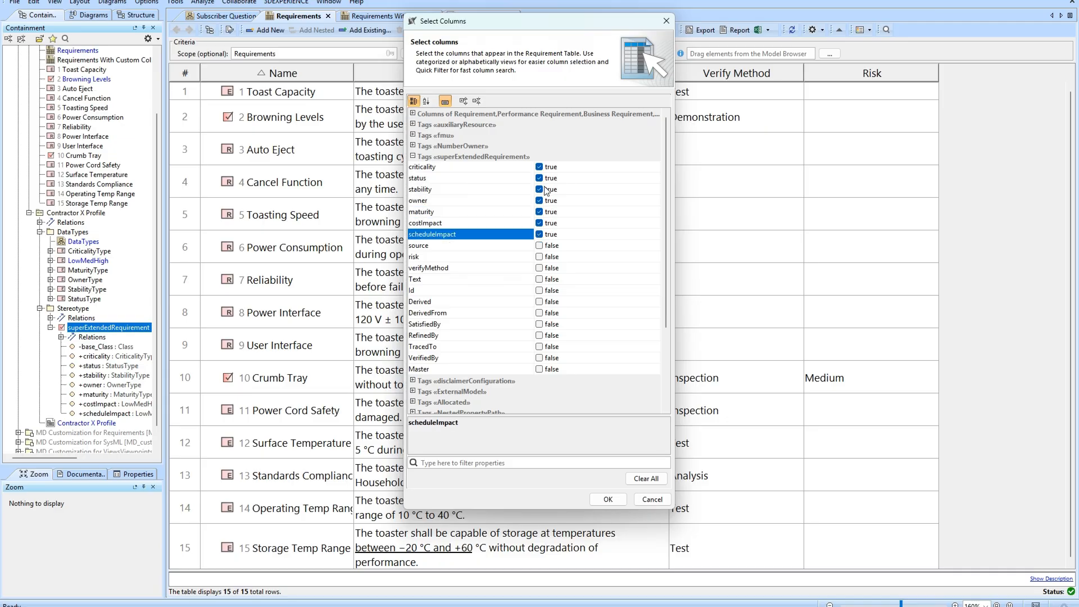
left_click(608, 500)
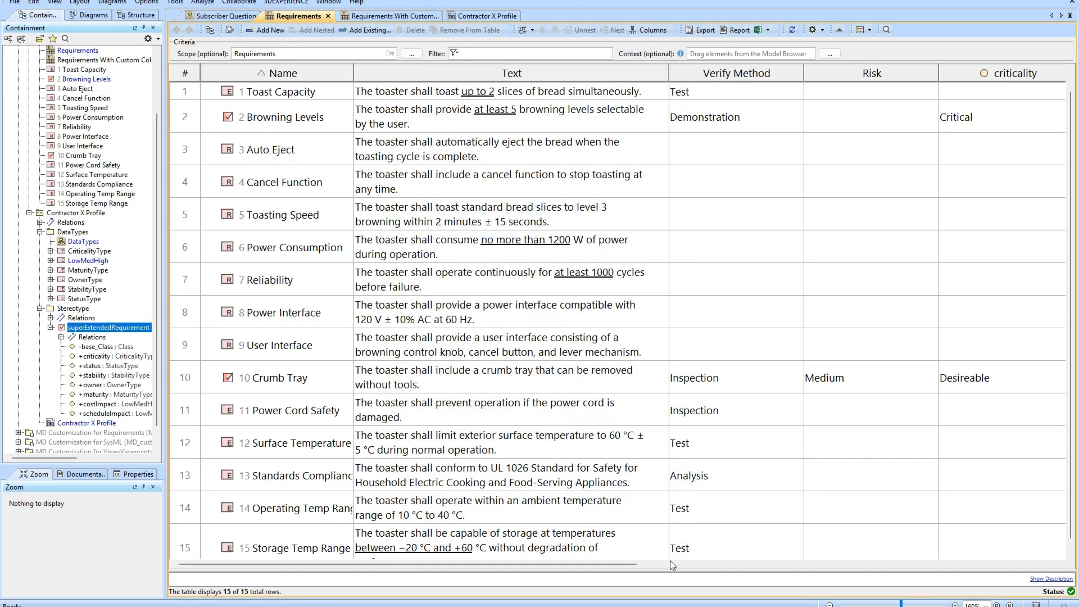
left_click_drag(628, 561, 1021, 564)
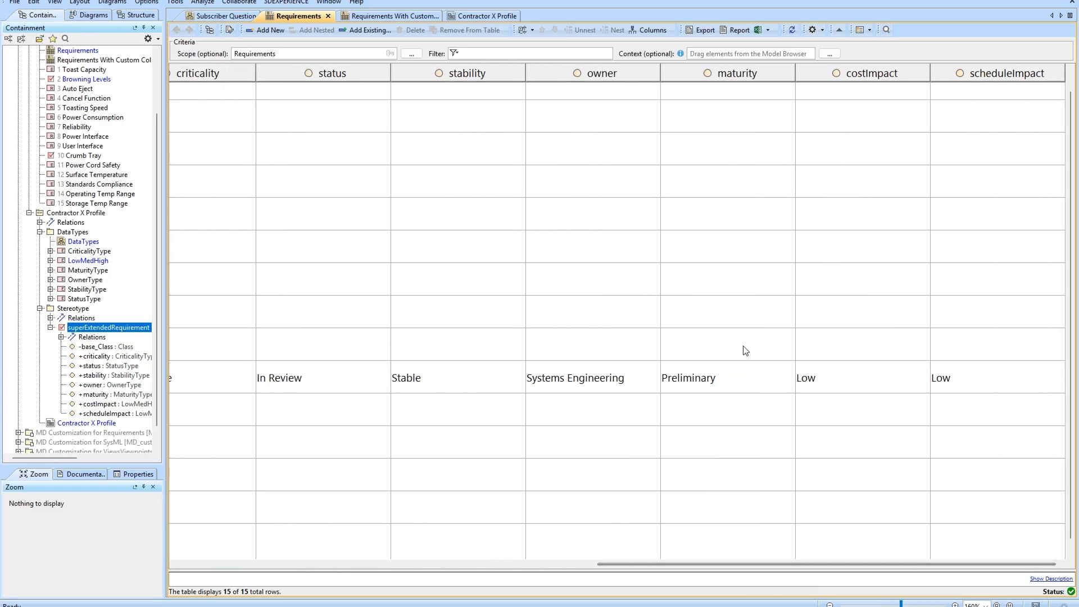
scroll(726, 328, "down", 5)
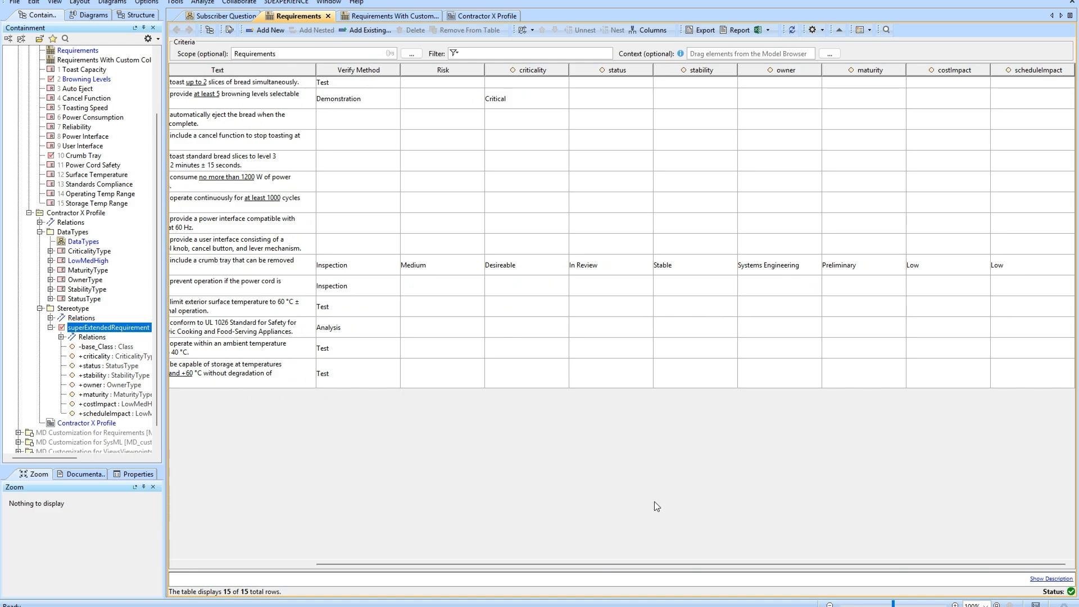
Step: Hide the stability column in the Requirements table
mouse_move(706, 563)
left_mouse_down()
mouse_move(551, 567)
mouse_move(689, 566)
left_mouse_up()
right_click(693, 70)
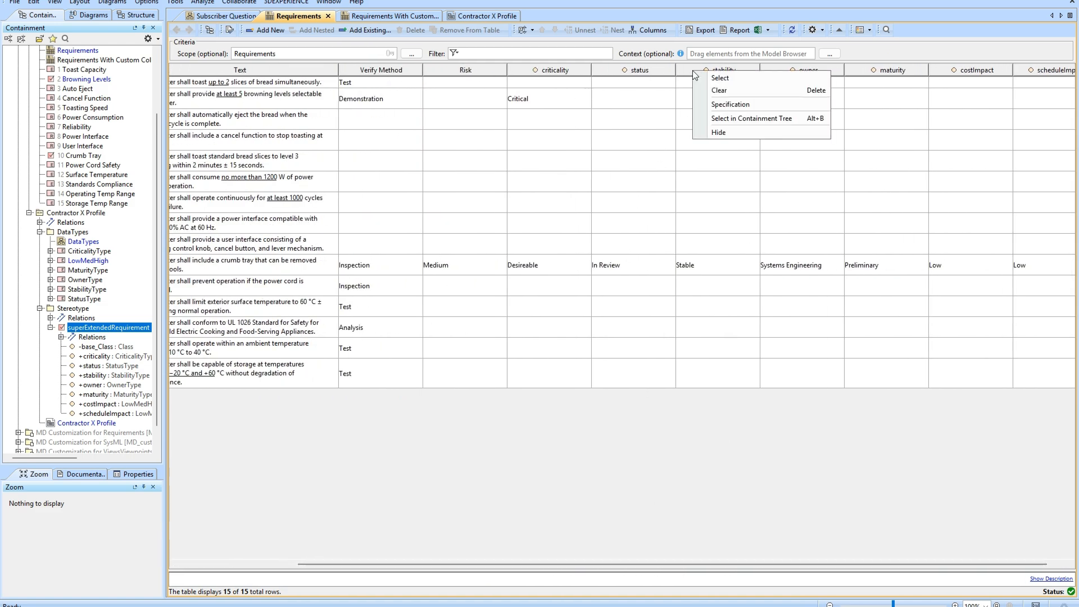
left_click(728, 132)
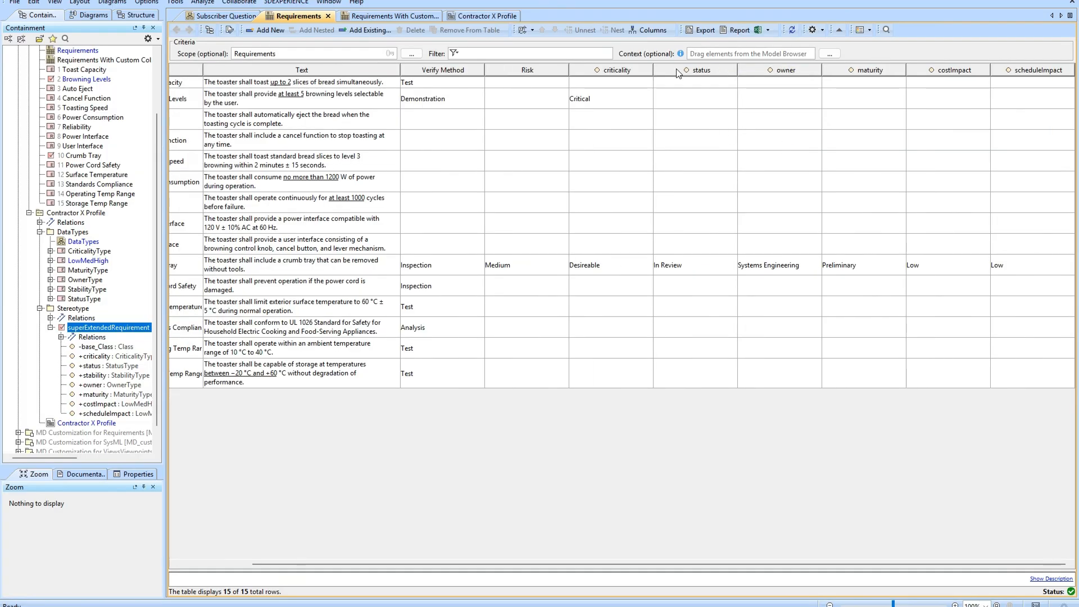
Step: Hide the superExtendedRequirement columns criticality, status, owner, maturity, costImpact and scheduleImpact in the Requirements table
left_click(647, 28)
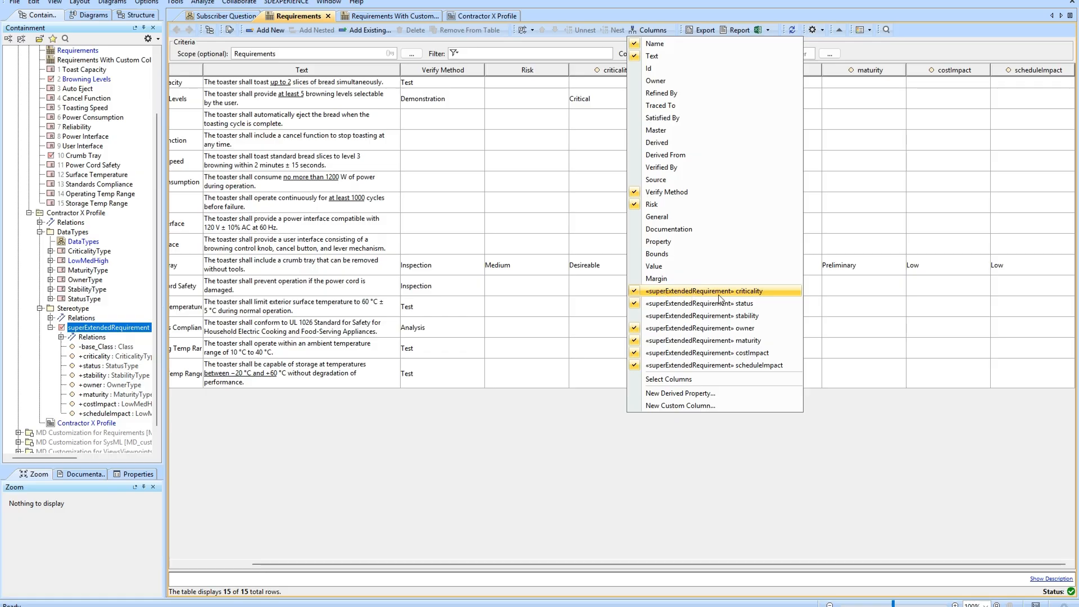
left_click(662, 292)
left_click(664, 305)
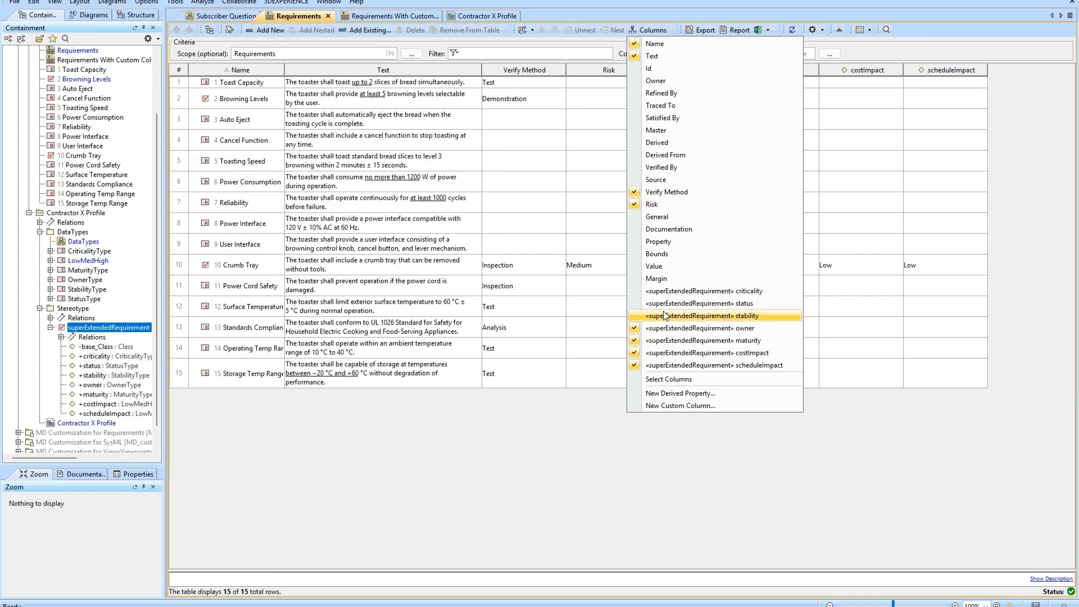
left_click(665, 329)
left_click(665, 340)
left_click(664, 353)
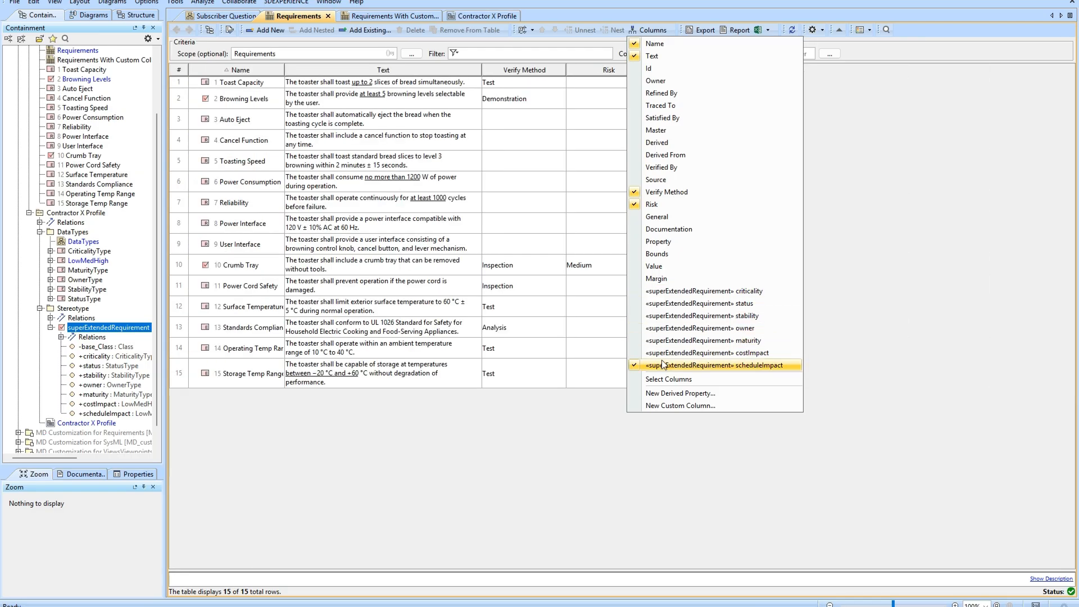
left_click(664, 366)
left_click(881, 303)
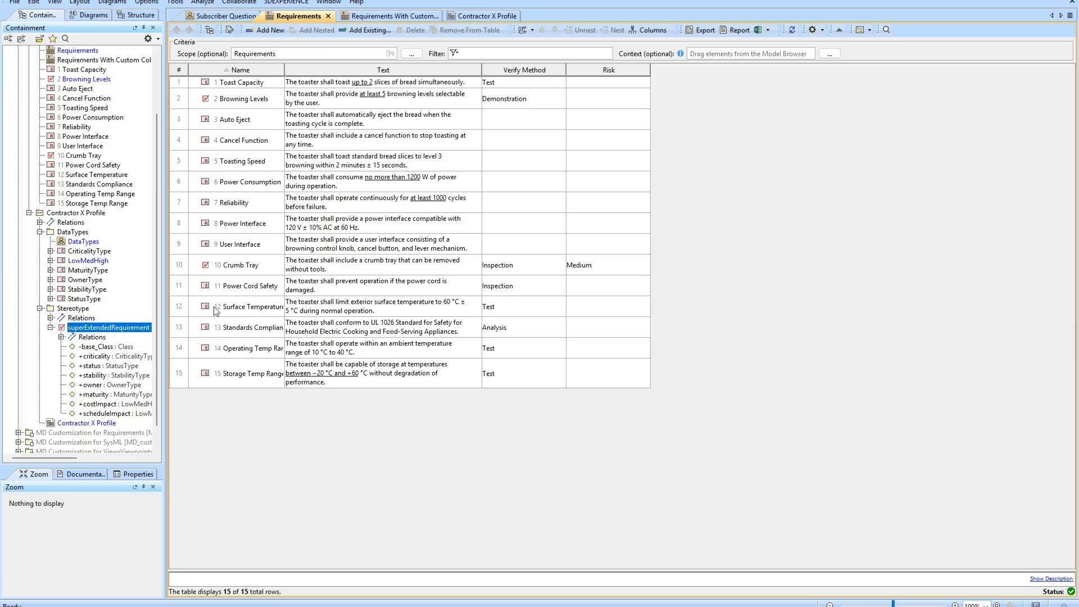
Step: Examine the tags in the specification of the Power Interface requirement, then close the specification
left_click(206, 270)
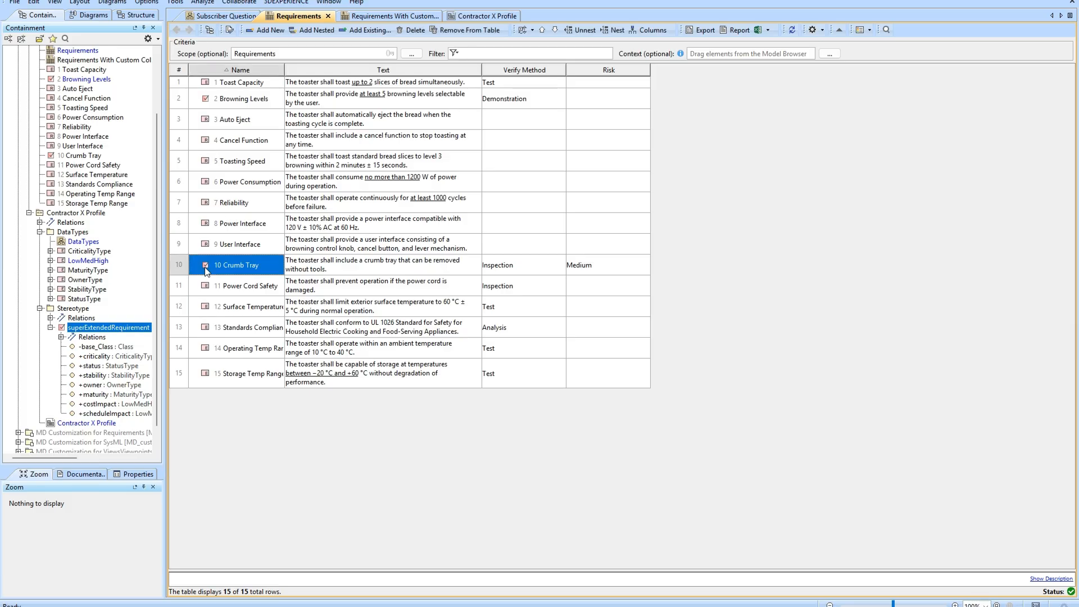
left_click(217, 293)
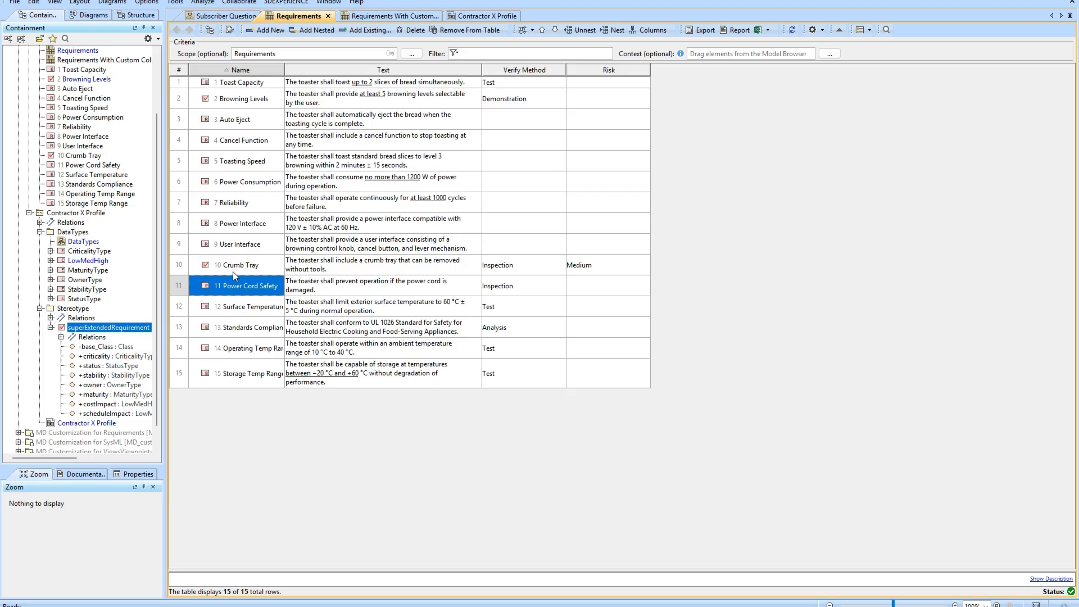
right_click(228, 224)
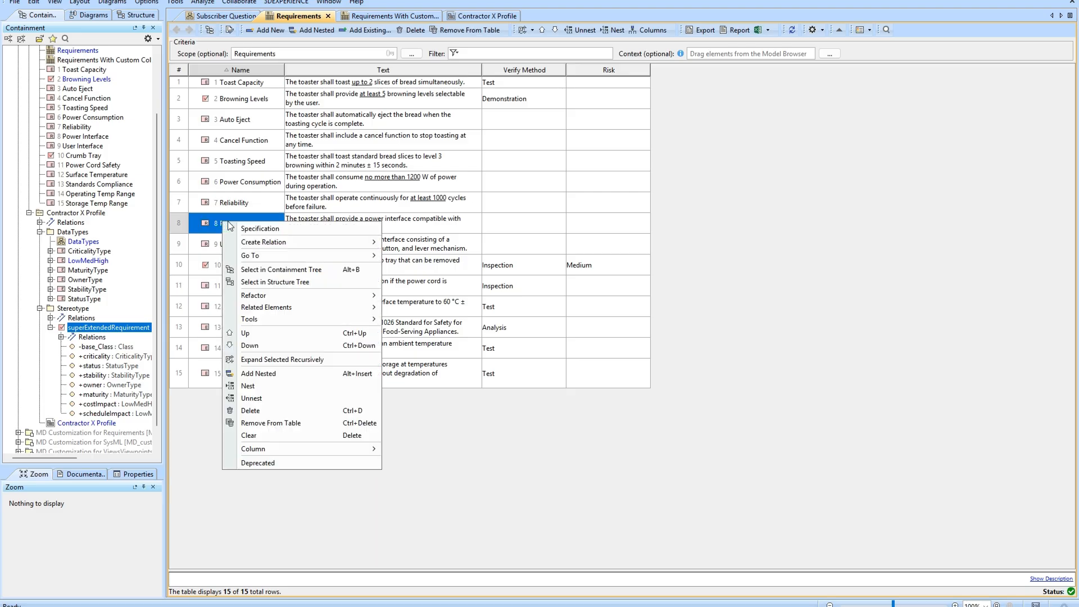
left_click(272, 229)
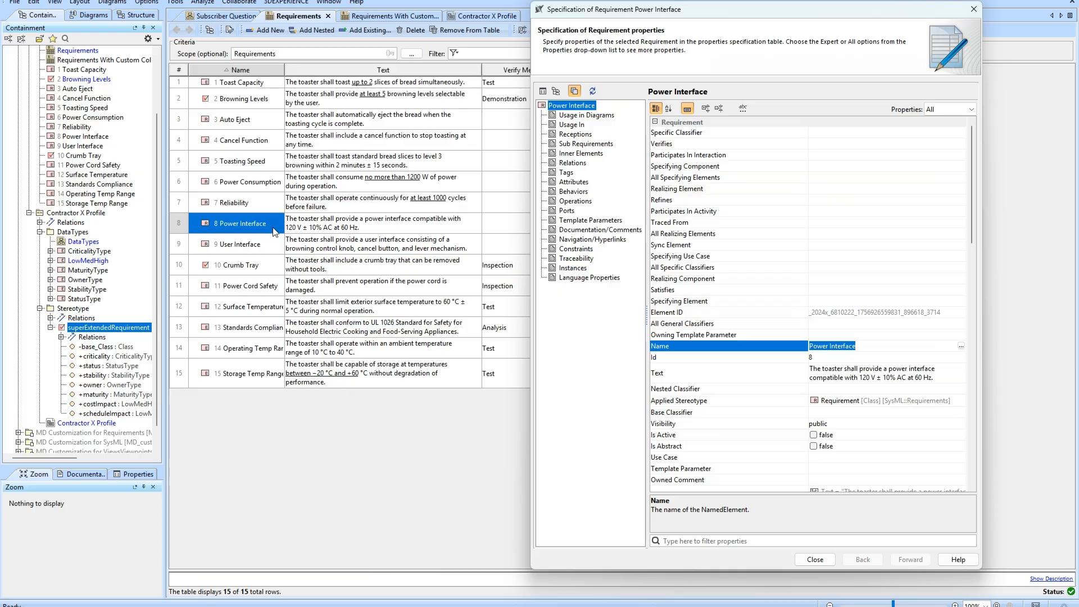
left_click(568, 174)
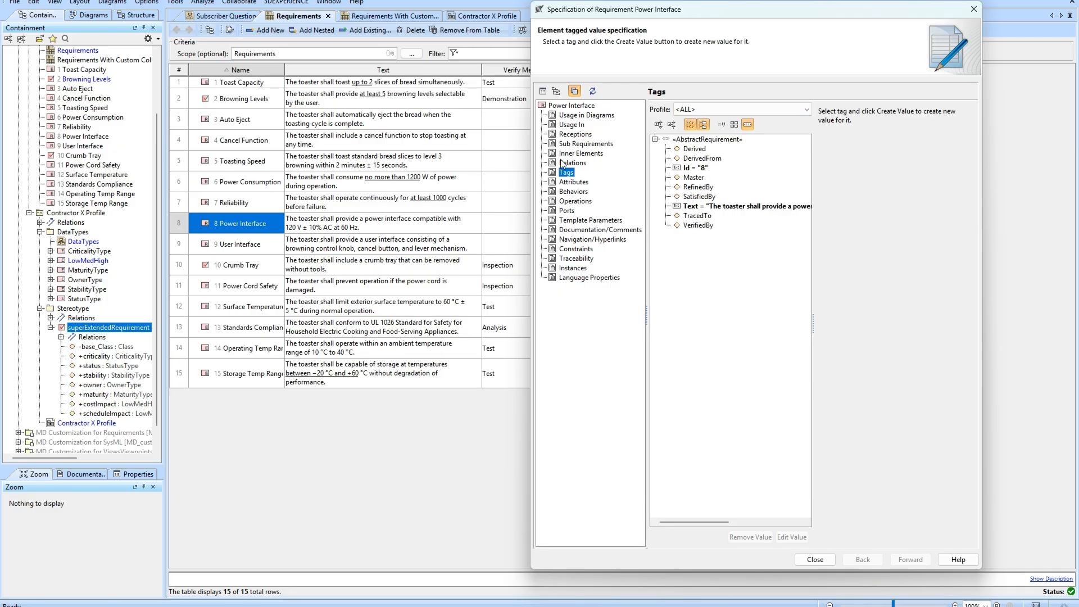
left_click_drag(696, 15, 822, 17)
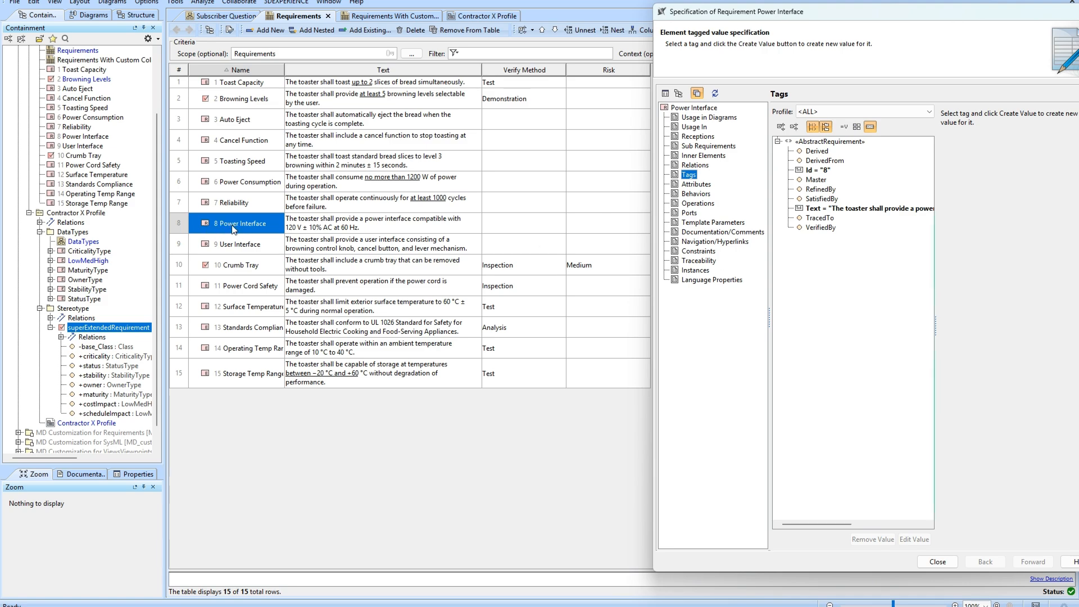
left_click_drag(958, 17, 892, 20)
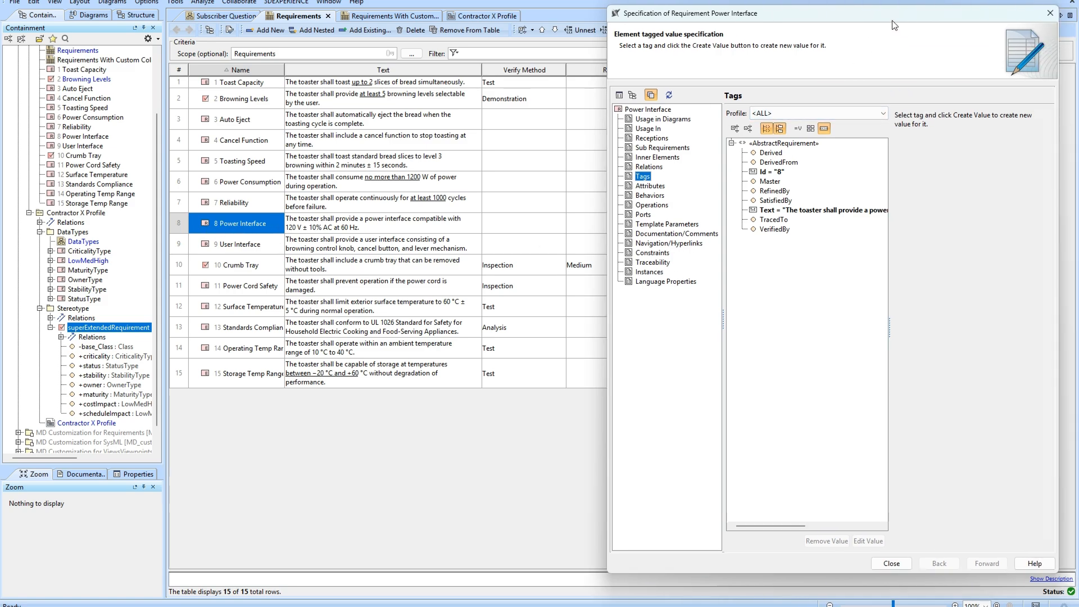
left_click(1030, 14)
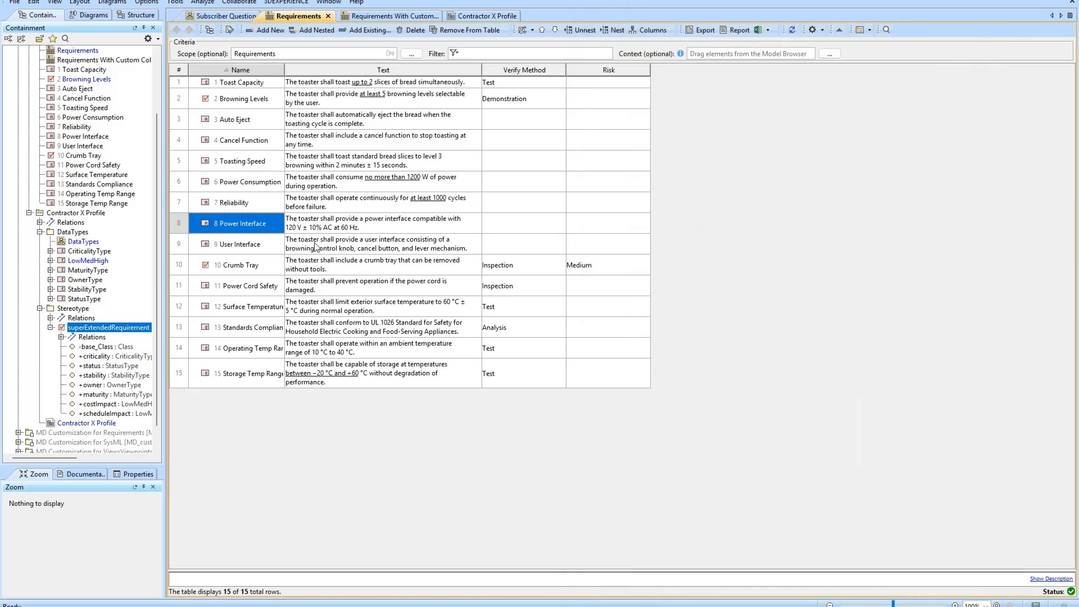
Step: Examine the extendedRequirement tags risk and verifyMethod in the specification of the Power Cord Safety requirement, and close it
left_click(201, 284)
right_click(222, 286)
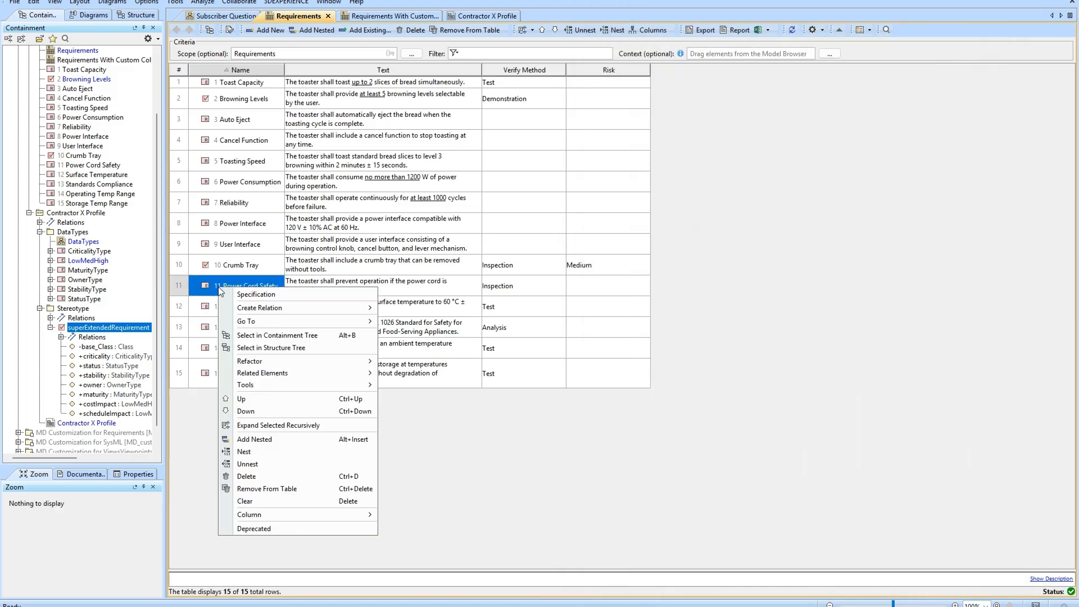
left_click(258, 291)
left_click(624, 226)
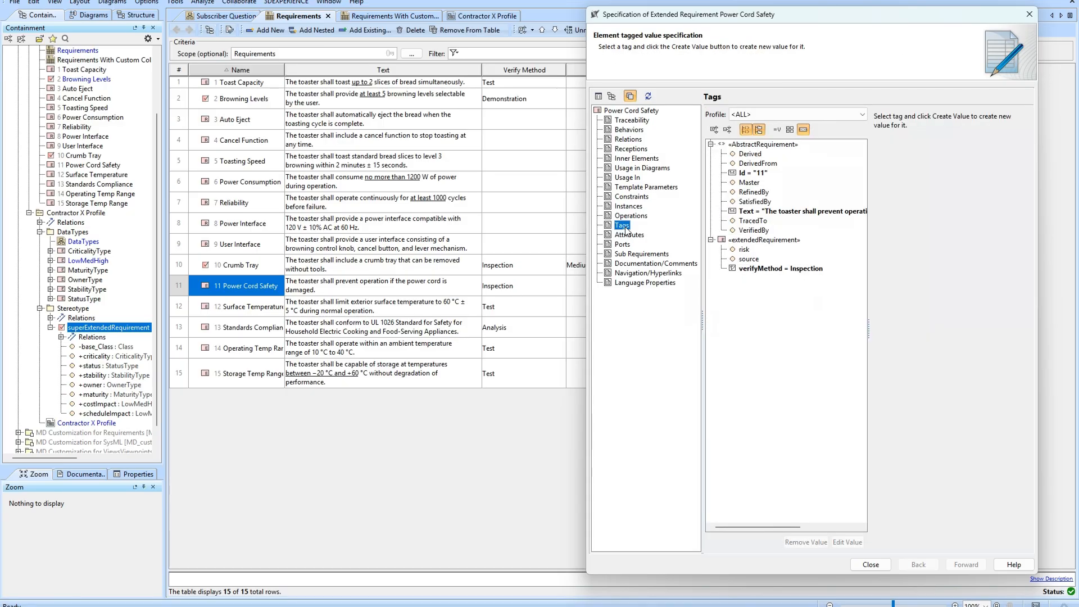
left_click(745, 250)
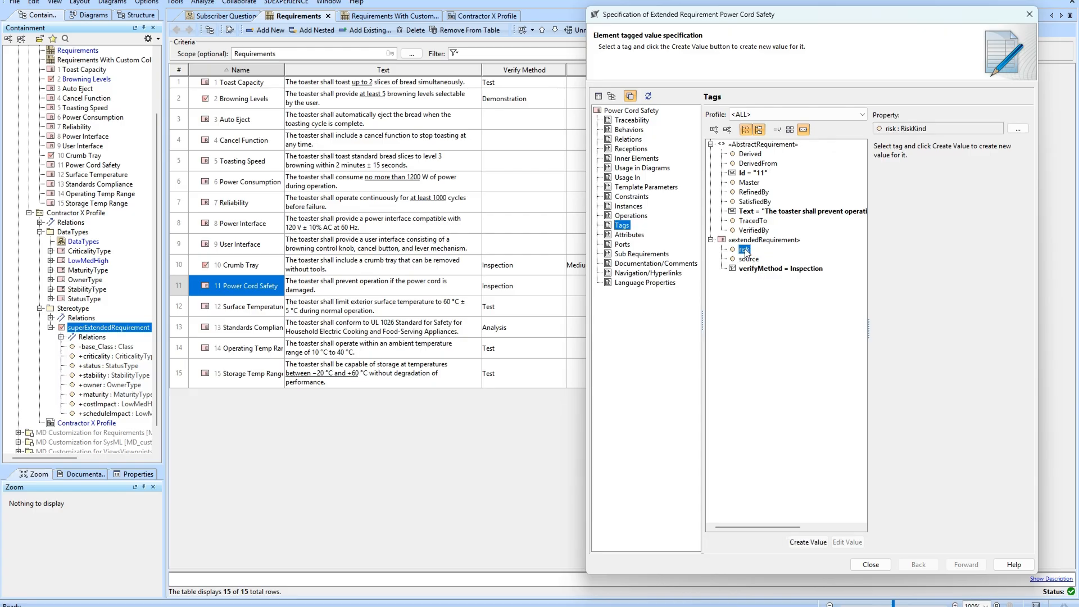
left_click(749, 269)
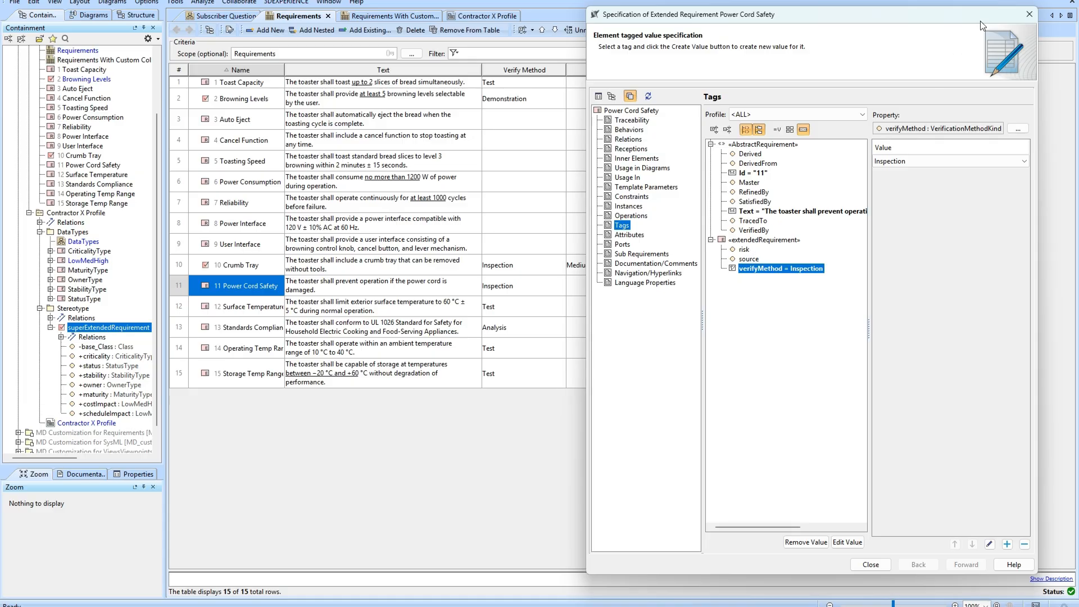
left_click(1025, 12)
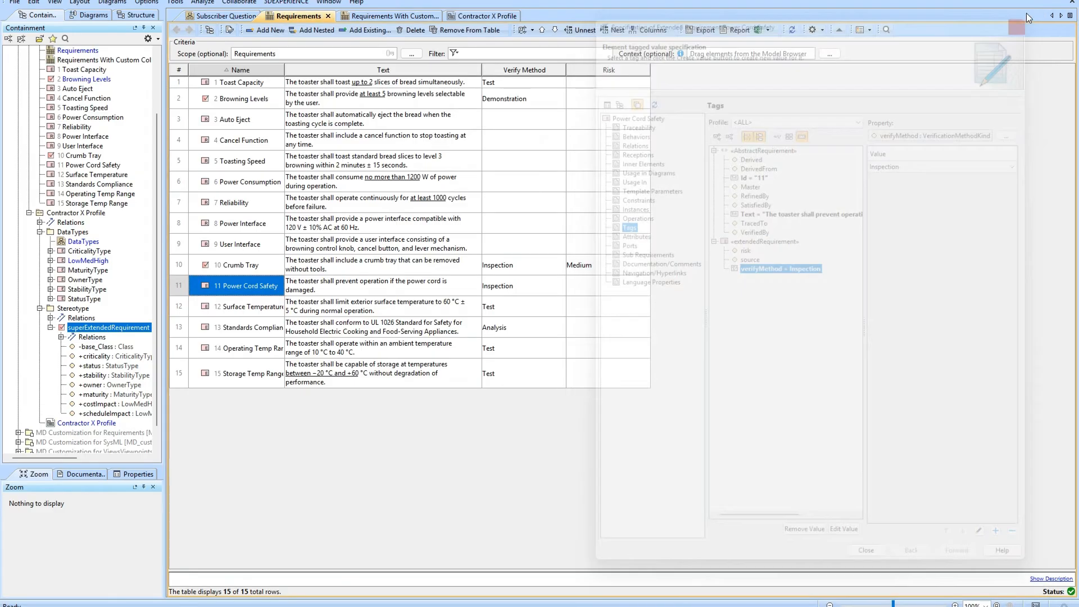
Step: Examine the extendedRequirement and superExtendedRequirement tags in the specification of the Crumb Tray requirement, and close it
right_click(229, 265)
left_click(208, 265)
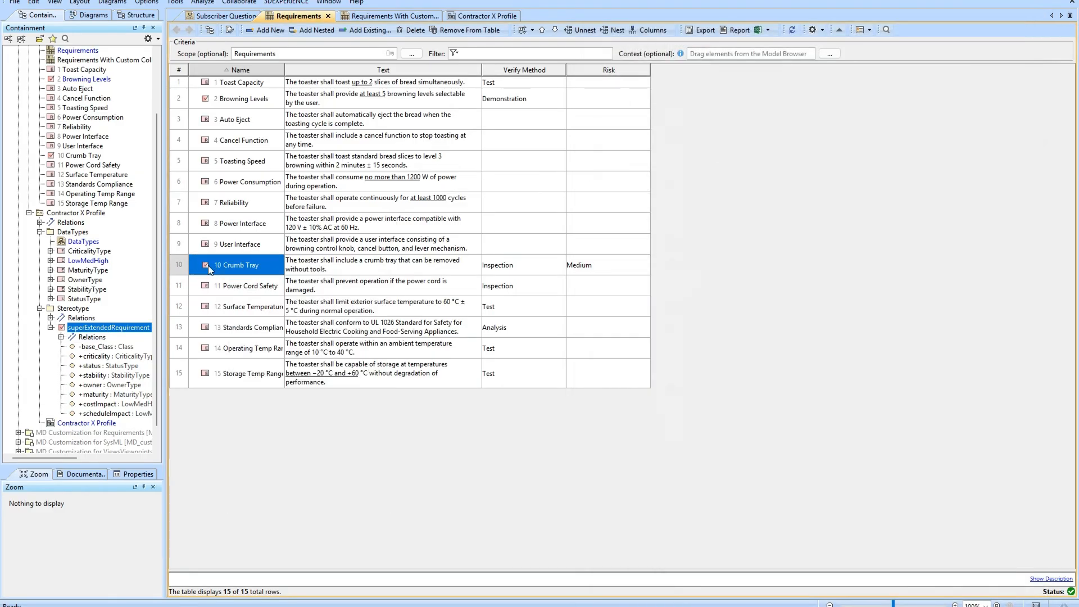
right_click(216, 264)
left_click(257, 271)
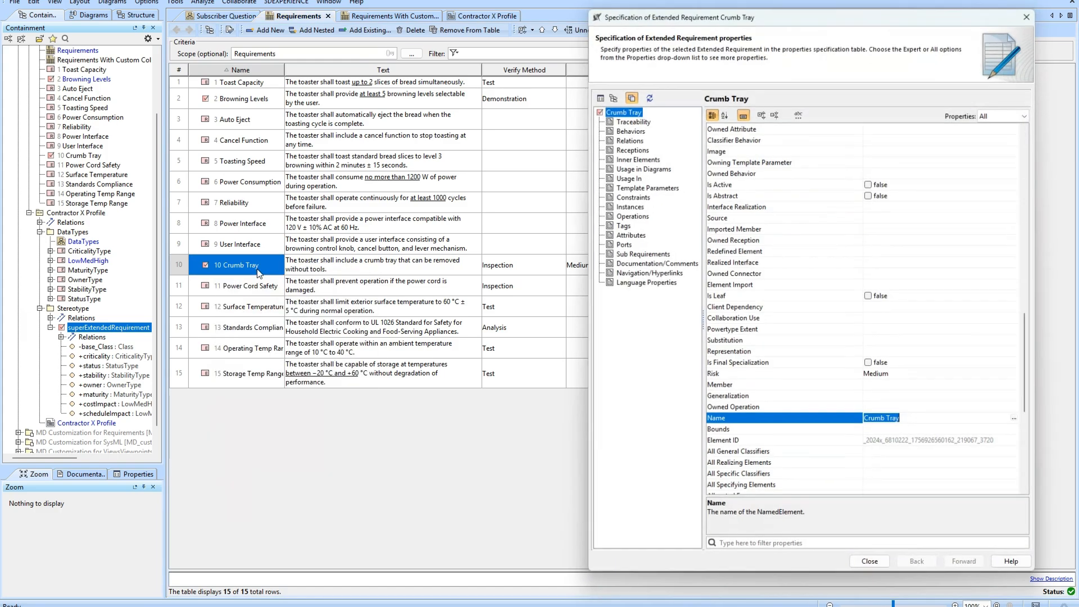
left_click(622, 225)
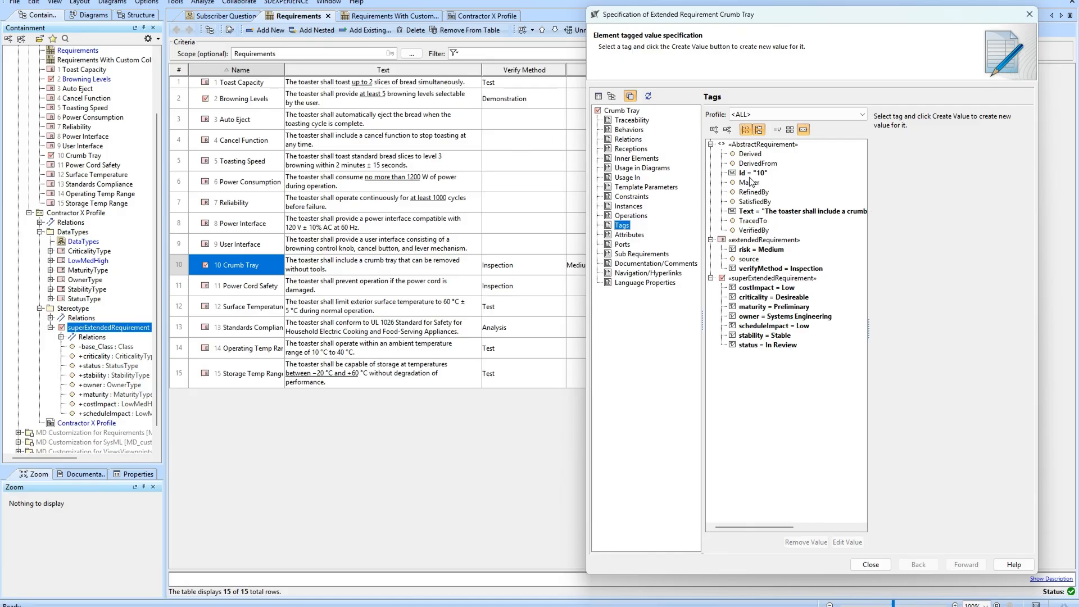
left_click(872, 565)
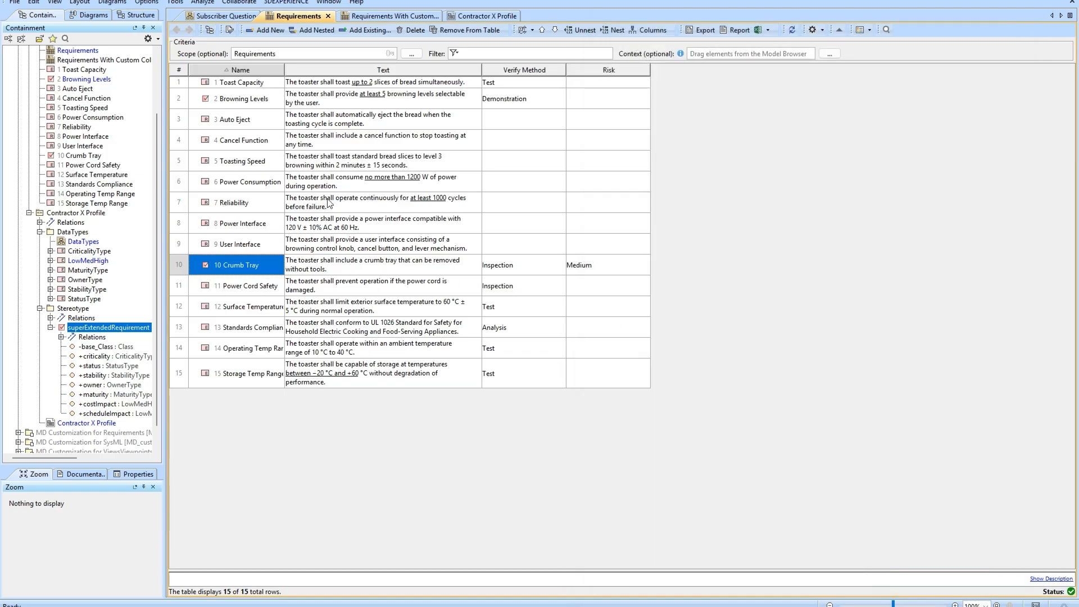
Step: Set the Risk of the Reliability requirement to High in the table
left_click(596, 201)
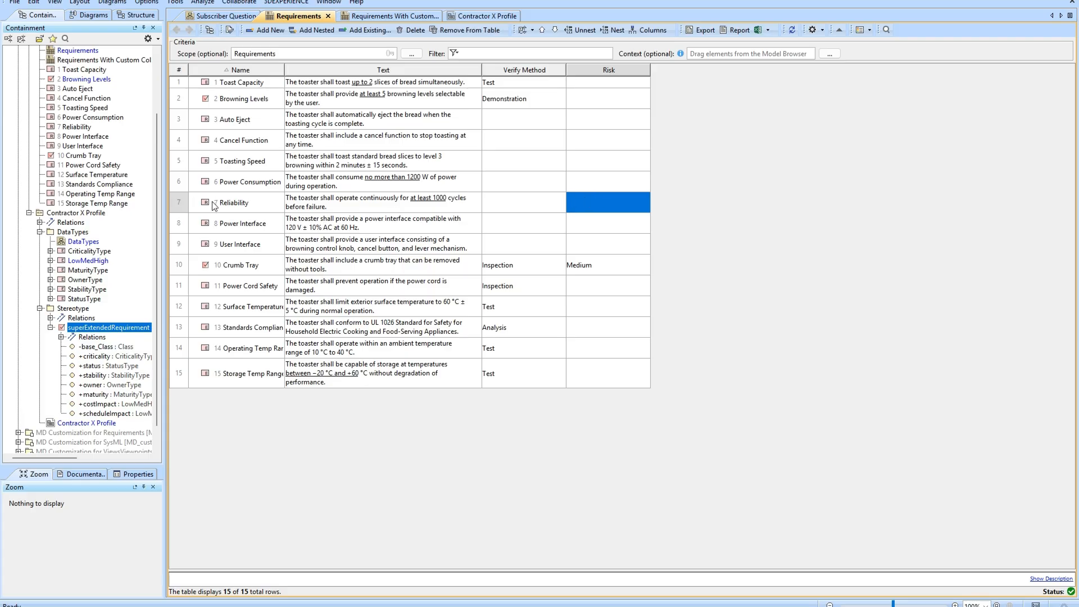
left_click(588, 205)
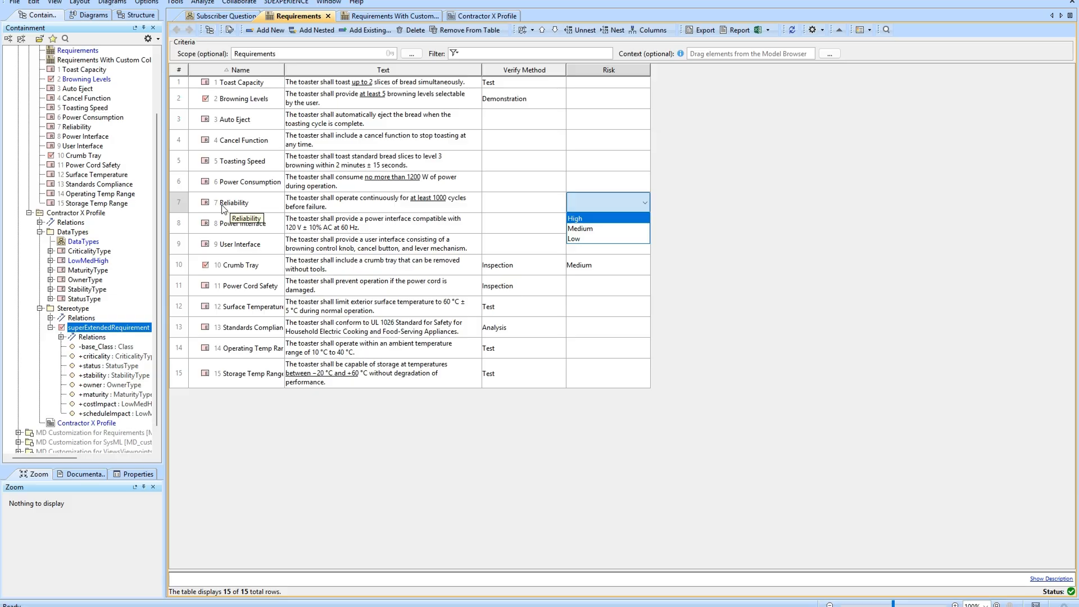
left_click(586, 219)
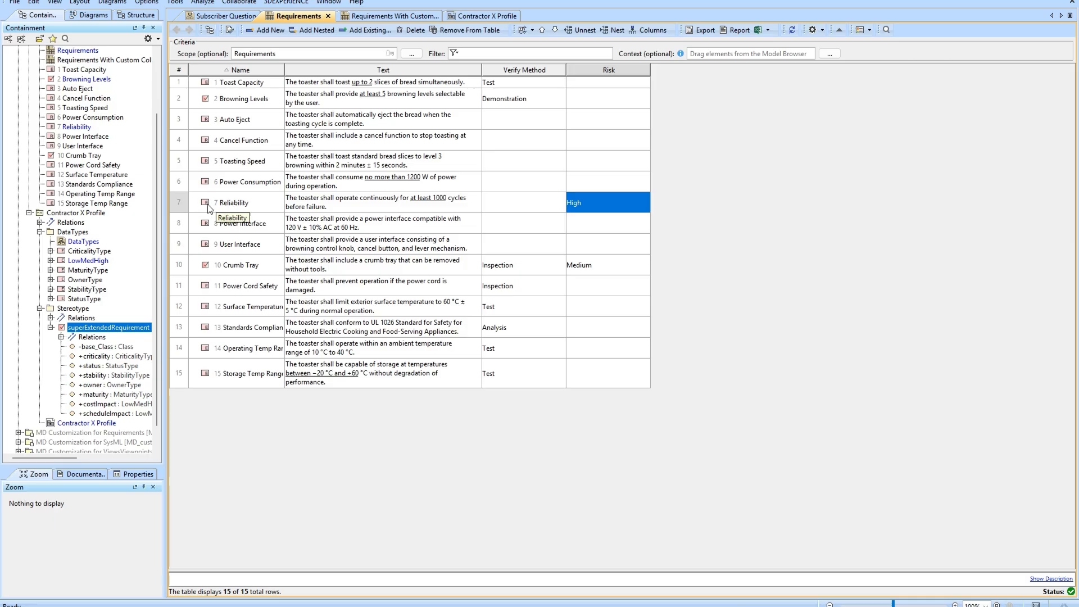
Step: Show the superExtendedRequirement criticality column and set the Reliability requirement's criticality to Essential
left_click(661, 30)
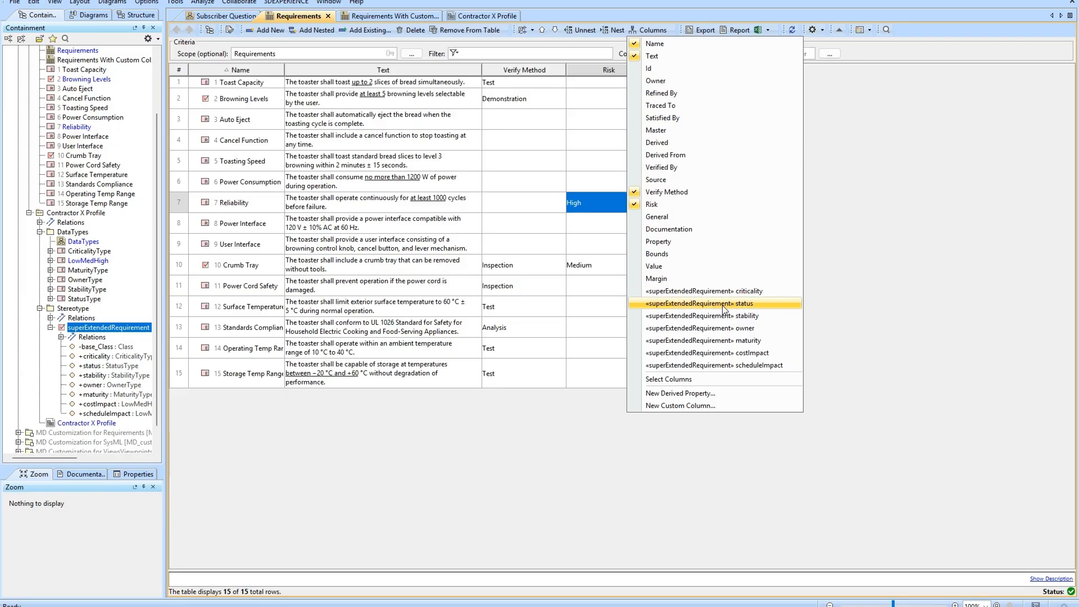
left_click(714, 291)
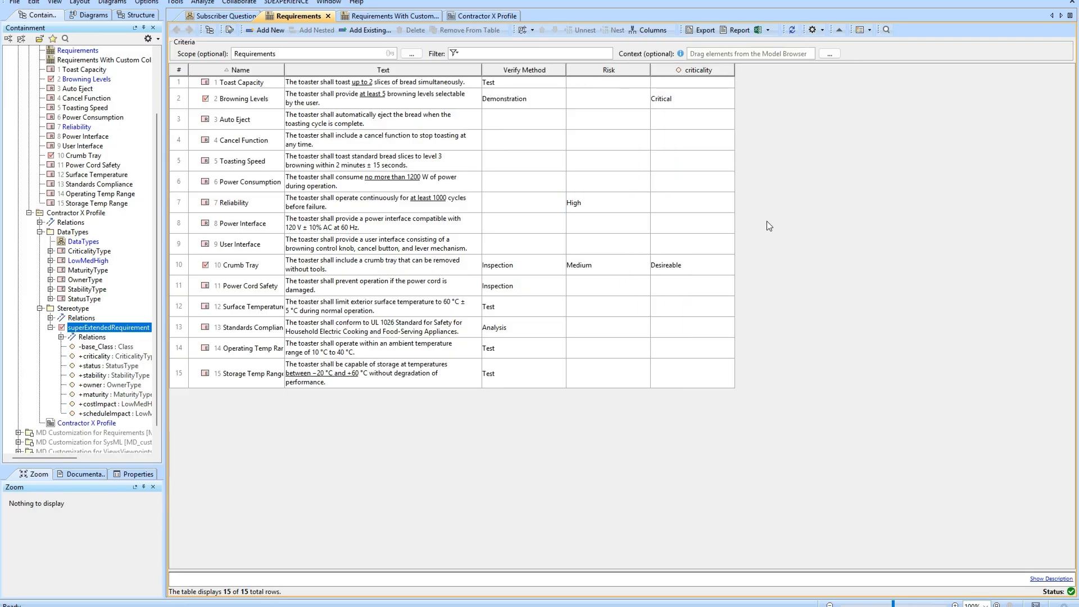
left_click(674, 204)
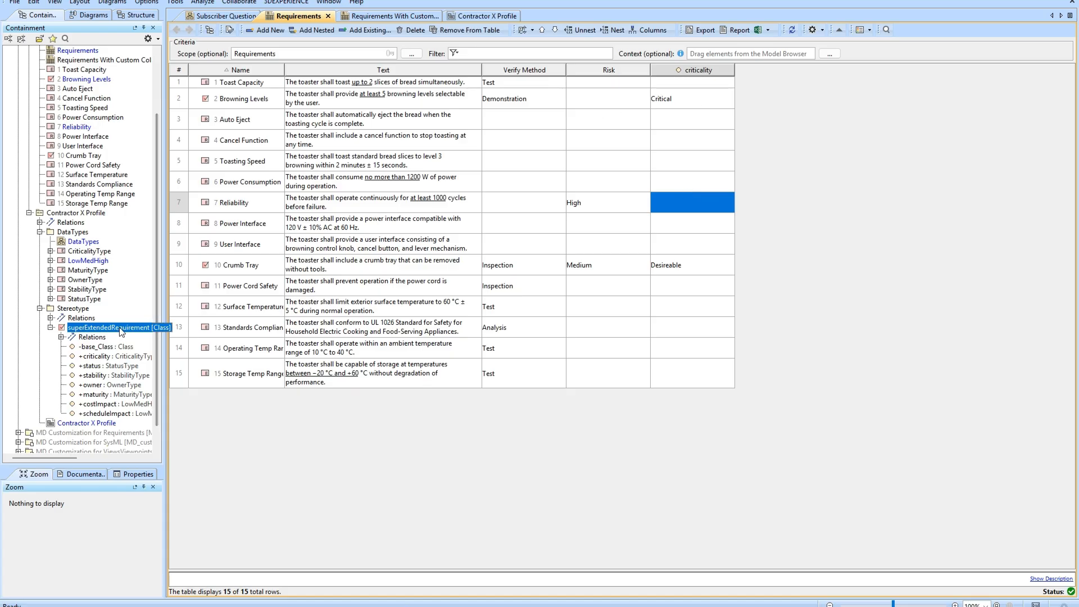
left_click(682, 201)
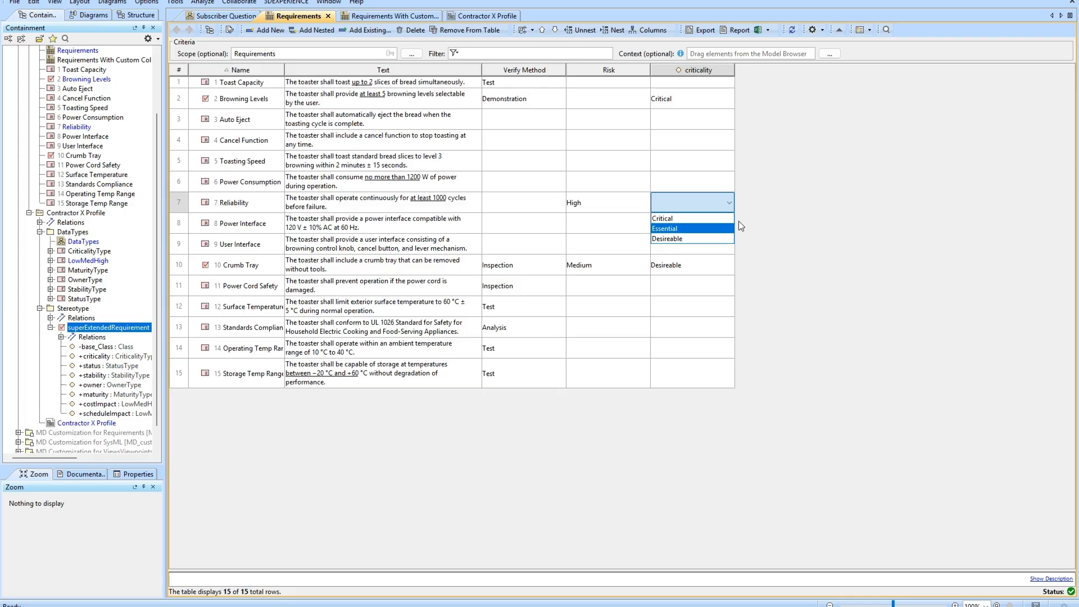
left_click(677, 230)
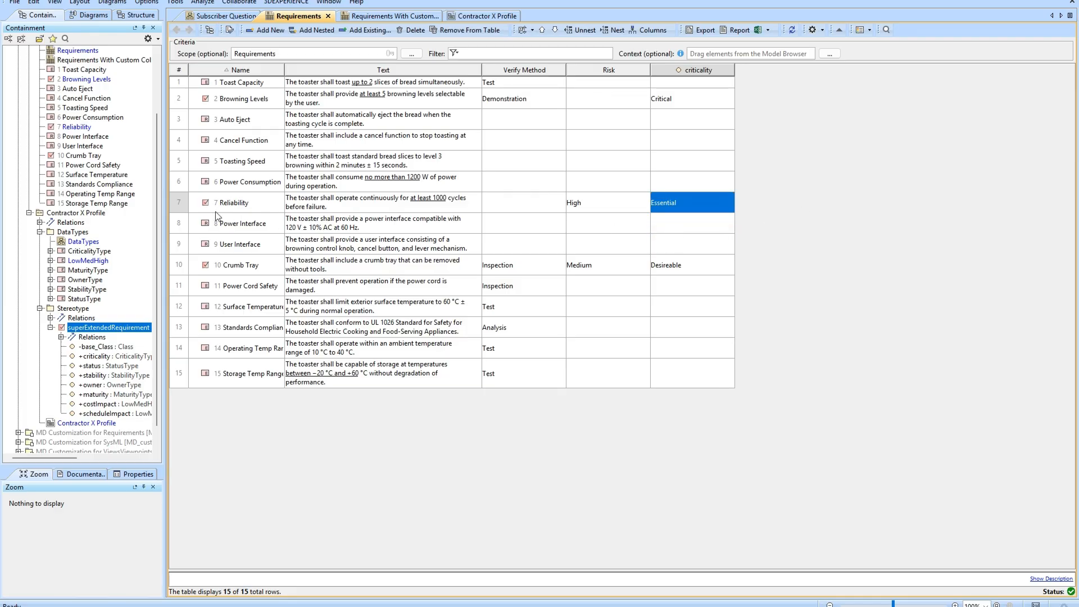